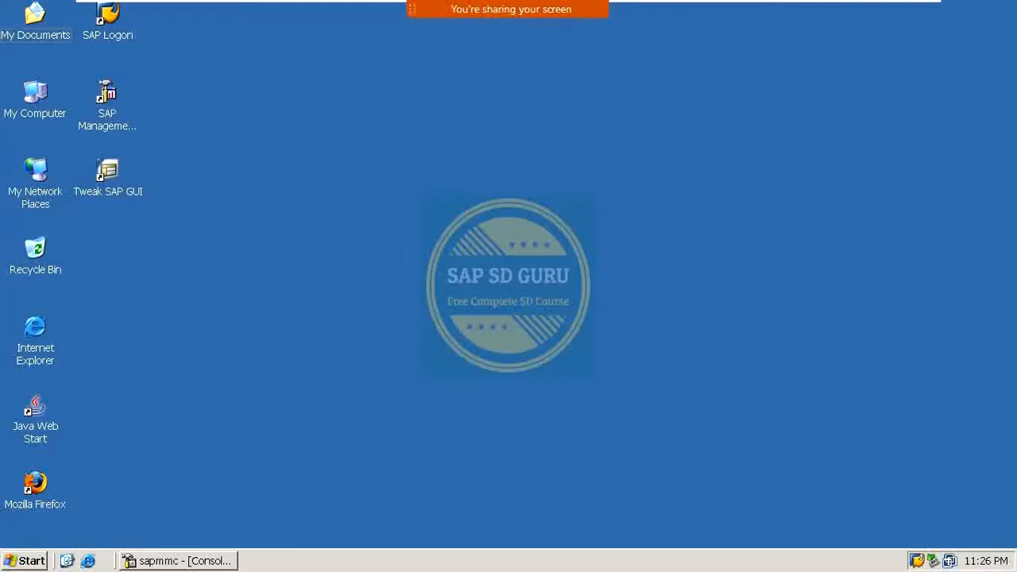
# Step: Check the ECC instances in the SAP management console, and log on to SAP client 800 as sapuser with the account password
pyautogui.click(179, 561)
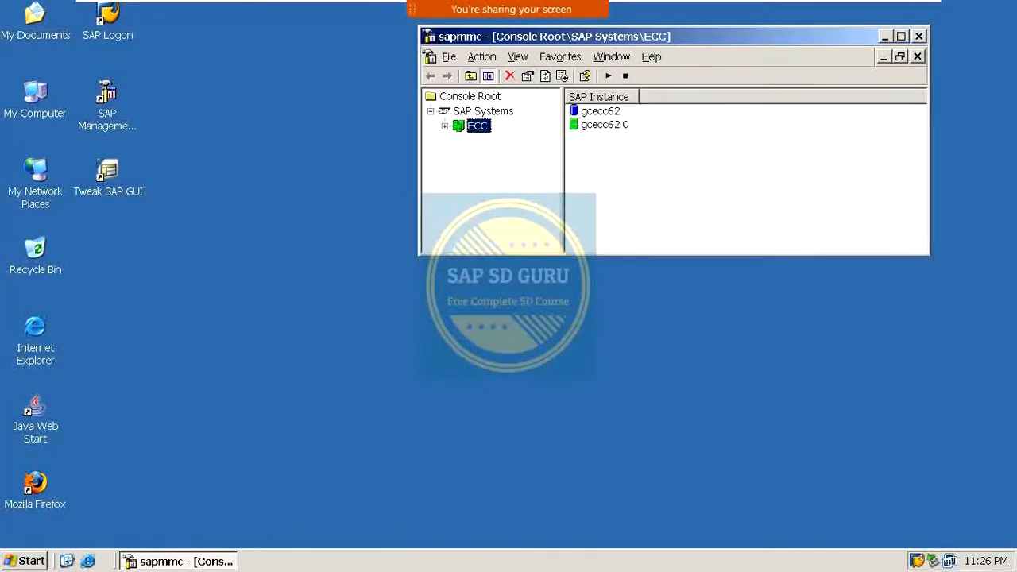
pyautogui.click(885, 35)
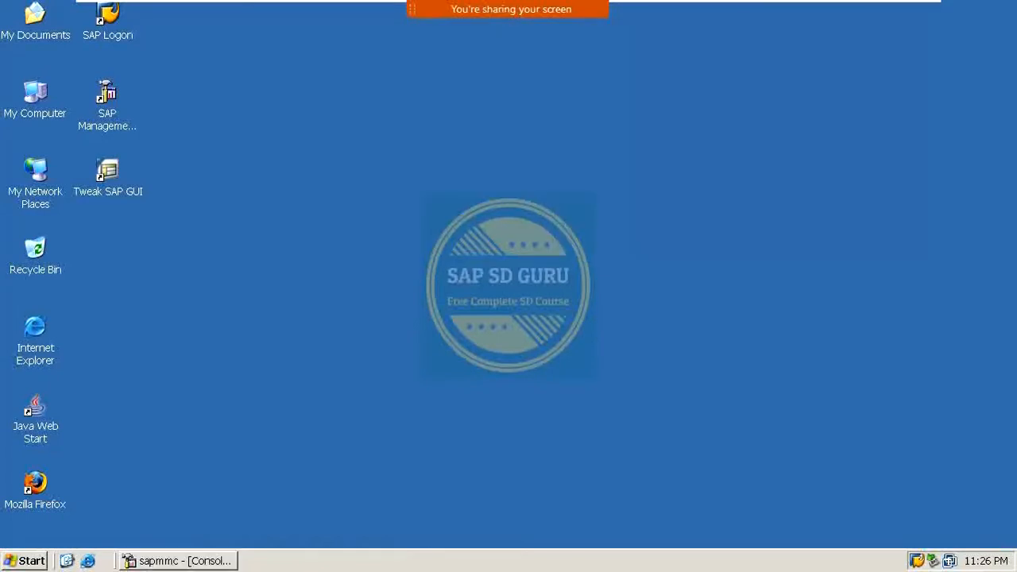
pyautogui.doubleClick(108, 18)
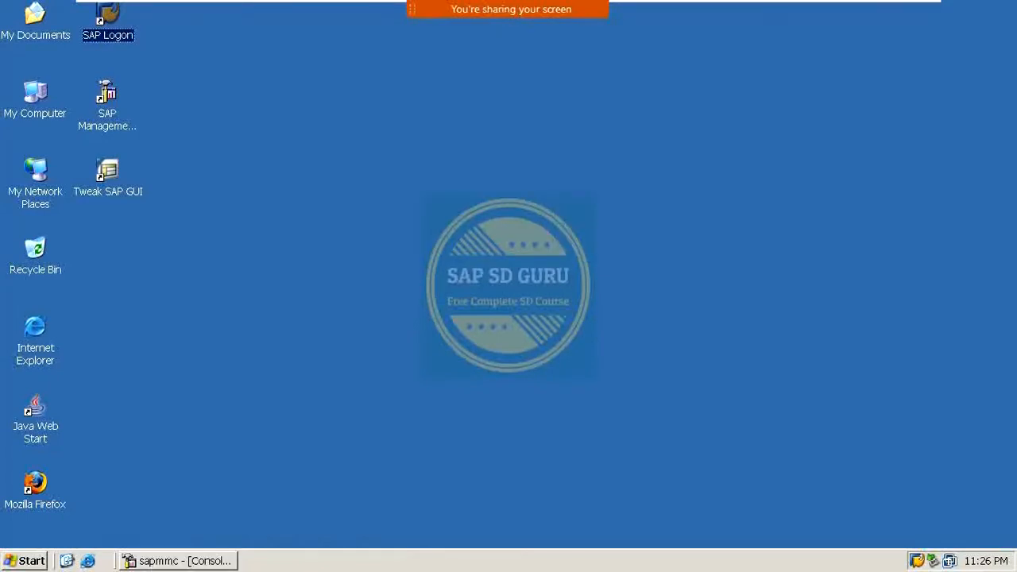
pyautogui.doubleClick(728, 310)
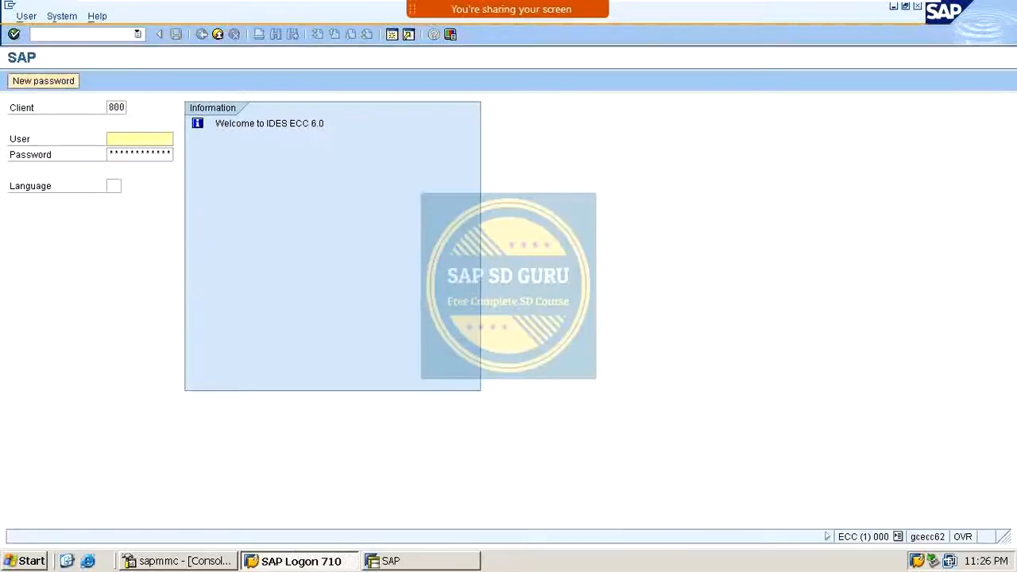
pyautogui.write('sap')
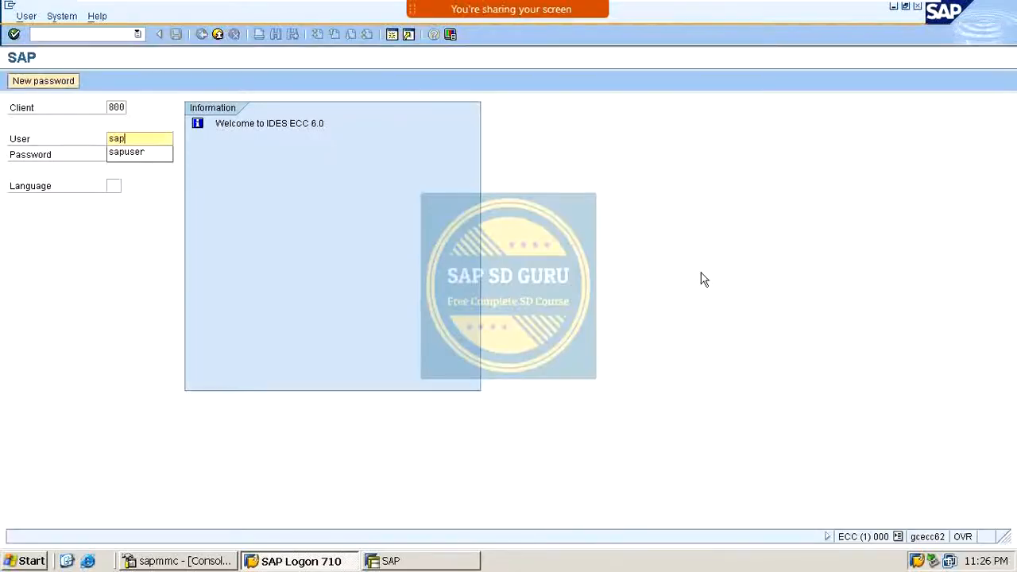
pyautogui.write('user')
pyautogui.press('Tab')
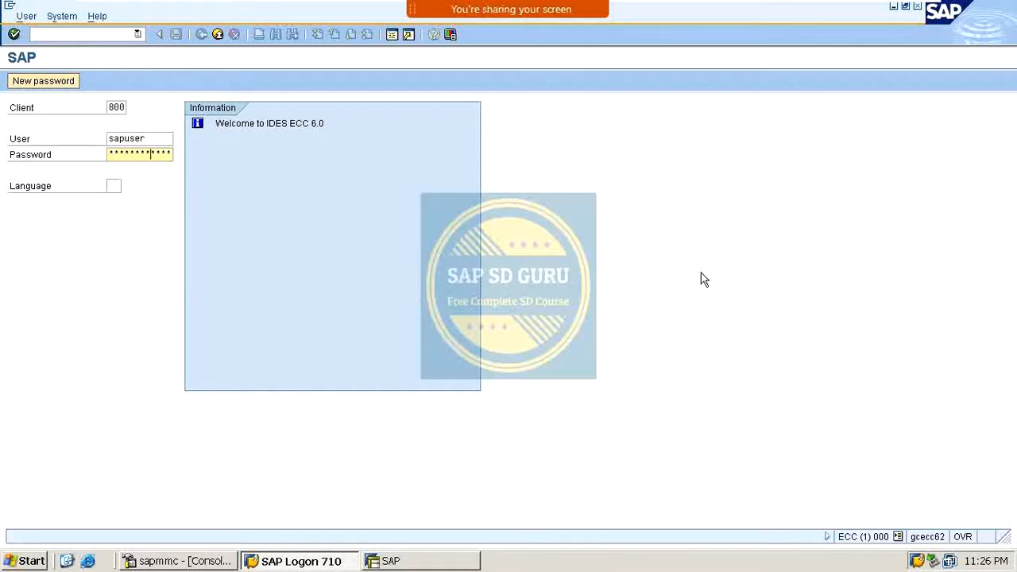
pyautogui.press('Return')
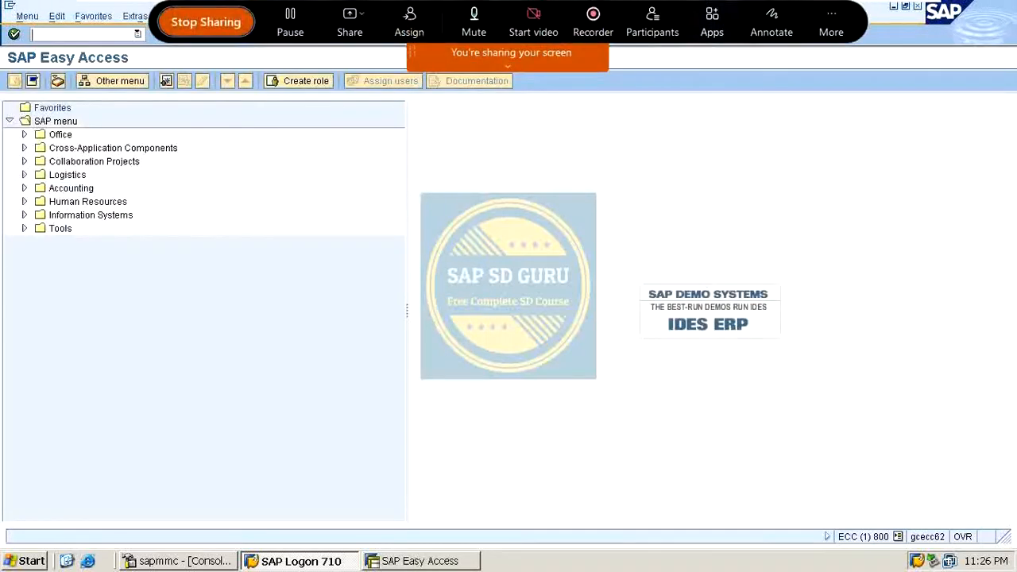
# Step: Turn on screen annotation with the green Pencil Tool and handwrite MWST in the blank area, underlined twice
pyautogui.click(754, 34)
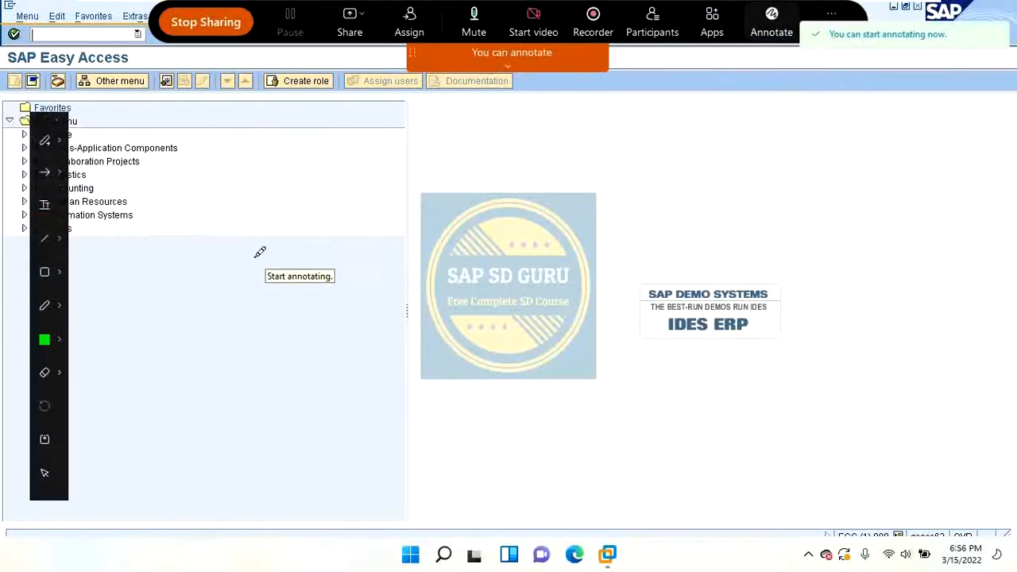
pyautogui.click(45, 337)
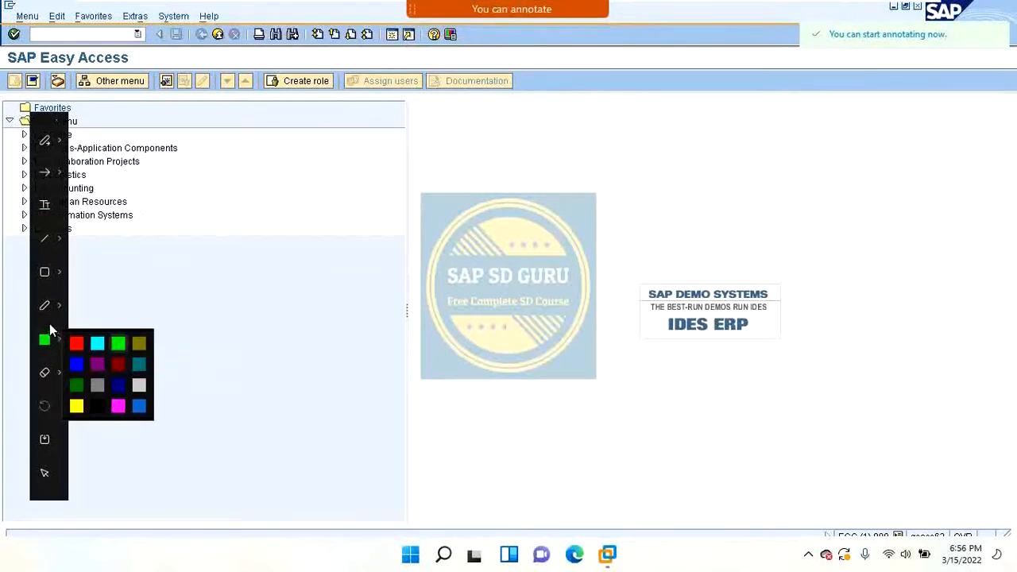
pyautogui.moveTo(55, 311)
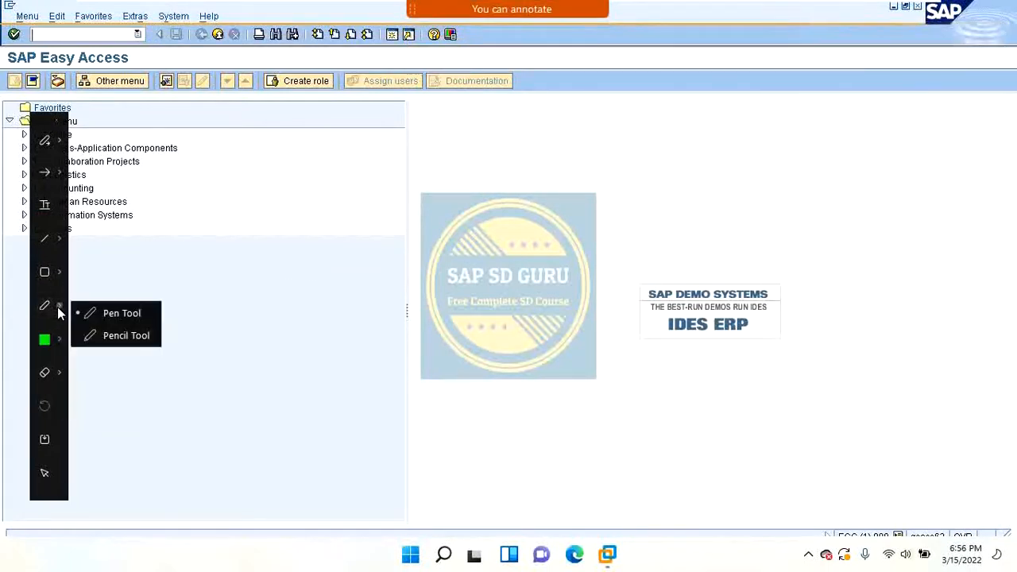
pyautogui.click(104, 337)
pyautogui.moveTo(499, 234)
pyautogui.mouseDown()
pyautogui.moveTo(531, 208)
pyautogui.moveTo(543, 222)
pyautogui.moveTo(585, 184)
pyautogui.moveTo(615, 174)
pyautogui.moveTo(619, 197)
pyautogui.moveTo(601, 207)
pyautogui.mouseUp()
pyautogui.moveTo(637, 177)
pyautogui.mouseDown()
pyautogui.moveTo(639, 191)
pyautogui.moveTo(635, 168)
pyautogui.moveTo(623, 180)
pyautogui.mouseUp()
pyautogui.moveTo(546, 248)
pyautogui.mouseDown()
pyautogui.moveTo(647, 214)
pyautogui.moveTo(715, 217)
pyautogui.mouseUp()
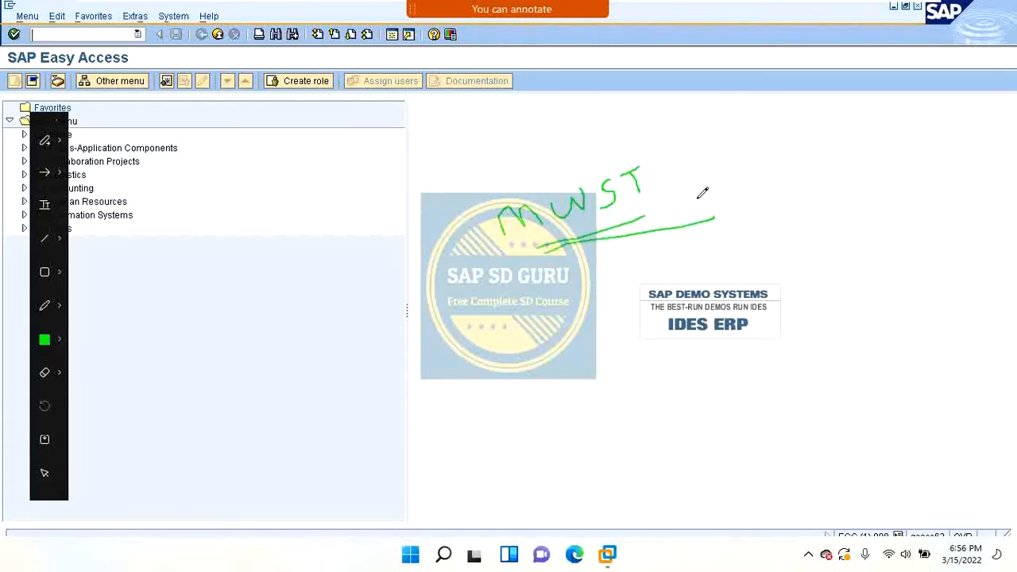
# Step: Draw outlines around the handwritten MWST and add tick marks on both sides of it
pyautogui.moveTo(697, 169); pyautogui.dragTo(774, 147)
pyautogui.moveTo(471, 200)
pyautogui.mouseDown()
pyautogui.moveTo(526, 270)
pyautogui.moveTo(781, 216)
pyautogui.moveTo(645, 138)
pyautogui.moveTo(502, 187)
pyautogui.mouseUp()
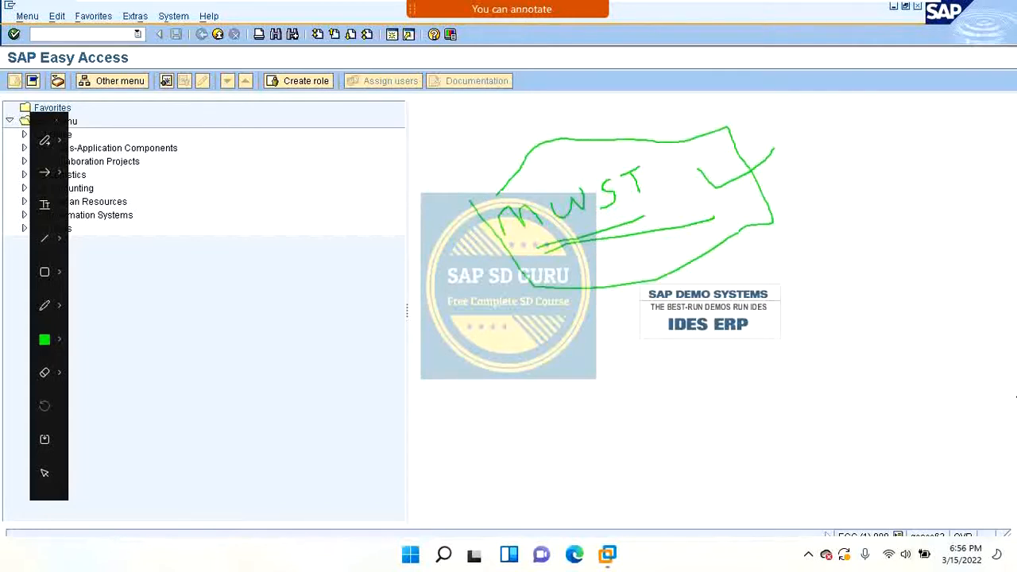
pyautogui.moveTo(790, 169)
pyautogui.mouseDown()
pyautogui.moveTo(806, 182)
pyautogui.moveTo(850, 137)
pyautogui.mouseUp()
pyautogui.moveTo(385, 287); pyautogui.dragTo(454, 229)
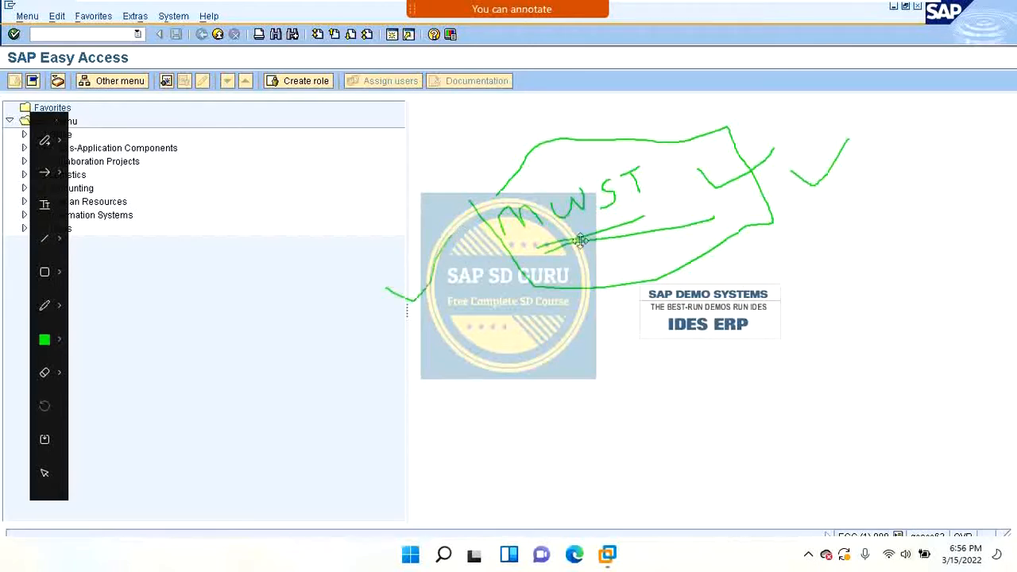
pyautogui.moveTo(526, 248)
pyautogui.mouseDown()
pyautogui.moveTo(588, 232)
pyautogui.moveTo(656, 178)
pyautogui.moveTo(537, 147)
pyautogui.moveTo(490, 197)
pyautogui.moveTo(559, 237)
pyautogui.moveTo(609, 232)
pyautogui.mouseUp()
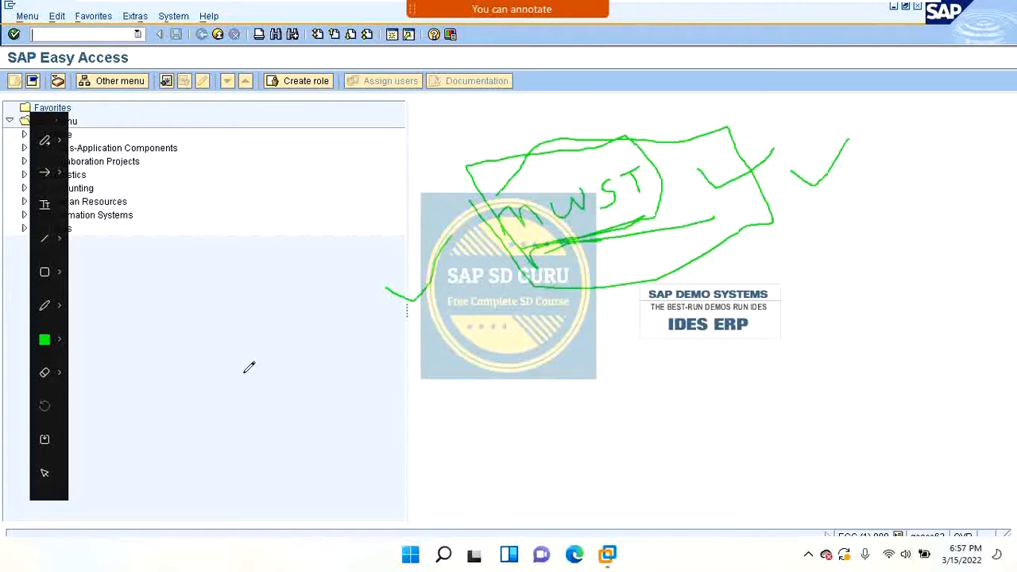
# Step: Handwrite the condition types JOIG, JOCG and JOSG below MWST, with a curved bracket after each group
pyautogui.moveTo(289, 367)
pyautogui.mouseDown()
pyautogui.moveTo(272, 396)
pyautogui.moveTo(322, 372)
pyautogui.moveTo(355, 397)
pyautogui.moveTo(324, 381)
pyautogui.moveTo(376, 363)
pyautogui.moveTo(377, 389)
pyautogui.moveTo(390, 394)
pyautogui.moveTo(407, 388)
pyautogui.moveTo(423, 358)
pyautogui.moveTo(443, 388)
pyautogui.mouseUp()
pyautogui.moveTo(326, 437)
pyautogui.mouseDown()
pyautogui.moveTo(305, 453)
pyautogui.moveTo(352, 452)
pyautogui.moveTo(338, 435)
pyautogui.moveTo(371, 449)
pyautogui.moveTo(421, 421)
pyautogui.moveTo(459, 456)
pyautogui.mouseUp()
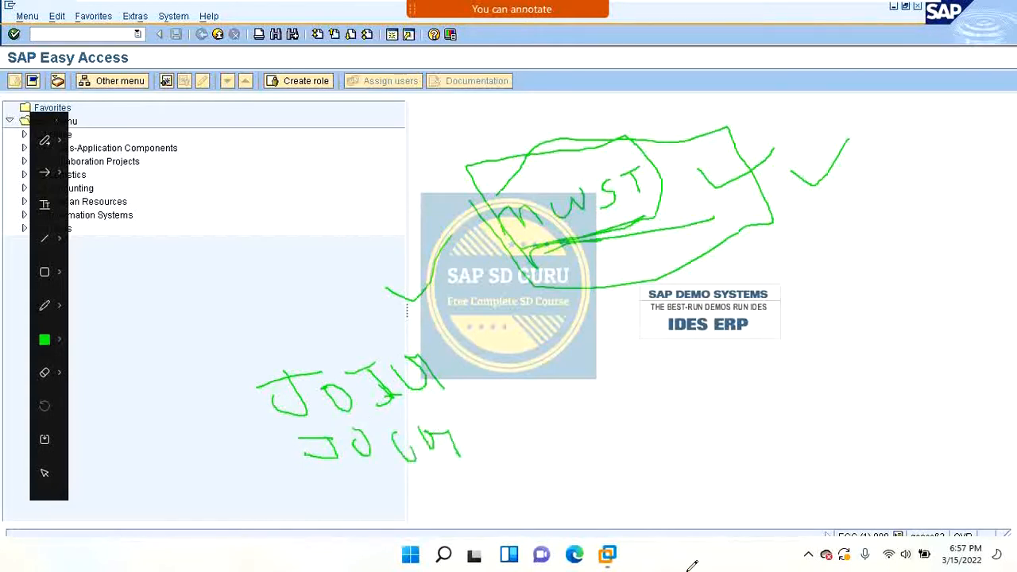
pyautogui.moveTo(661, 416)
pyautogui.mouseDown()
pyautogui.moveTo(672, 420)
pyautogui.moveTo(660, 431)
pyautogui.moveTo(681, 409)
pyautogui.moveTo(740, 425)
pyautogui.moveTo(730, 437)
pyautogui.moveTo(760, 420)
pyautogui.moveTo(739, 410)
pyautogui.moveTo(771, 407)
pyautogui.moveTo(802, 447)
pyautogui.mouseUp()
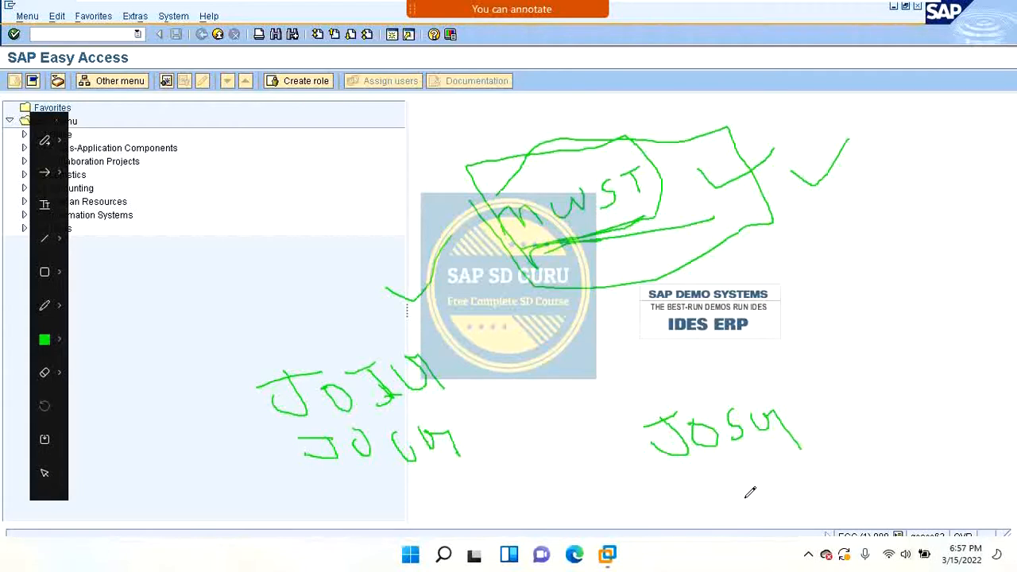
pyautogui.moveTo(724, 485); pyautogui.dragTo(747, 510)
pyautogui.moveTo(494, 326)
pyautogui.mouseDown()
pyautogui.moveTo(530, 403)
pyautogui.moveTo(539, 478)
pyautogui.mouseUp()
pyautogui.moveTo(781, 389)
pyautogui.mouseDown()
pyautogui.moveTo(847, 443)
pyautogui.moveTo(848, 486)
pyautogui.mouseUp()
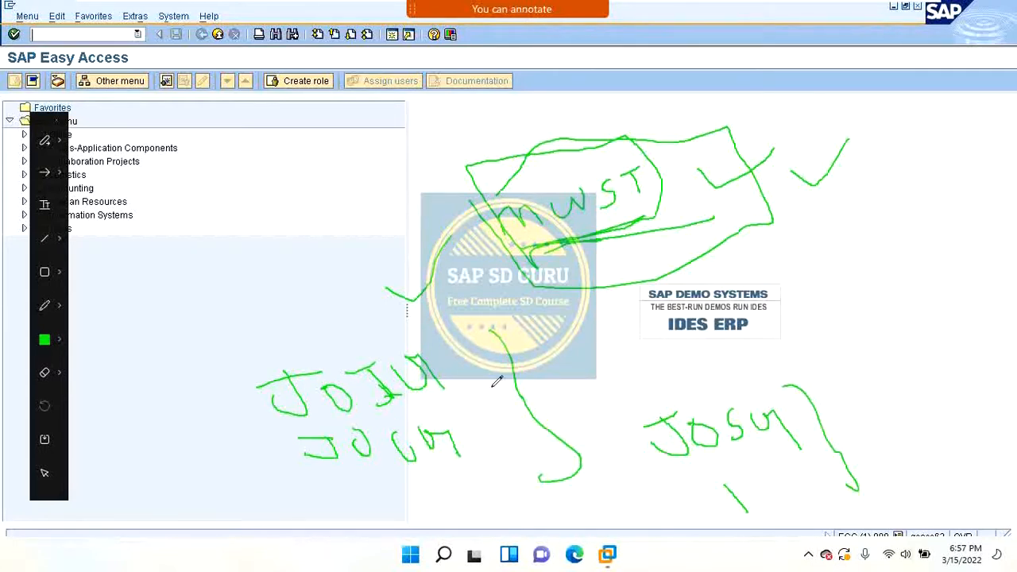
# Step: Underline JOCG and write CGST beside the bracket, and draw a line up to a handwritten IGST with a tick
pyautogui.moveTo(534, 353)
pyautogui.mouseDown()
pyautogui.moveTo(555, 360)
pyautogui.moveTo(589, 315)
pyautogui.mouseUp()
pyautogui.moveTo(359, 480)
pyautogui.mouseDown()
pyautogui.moveTo(477, 476)
pyautogui.moveTo(465, 485)
pyautogui.mouseUp()
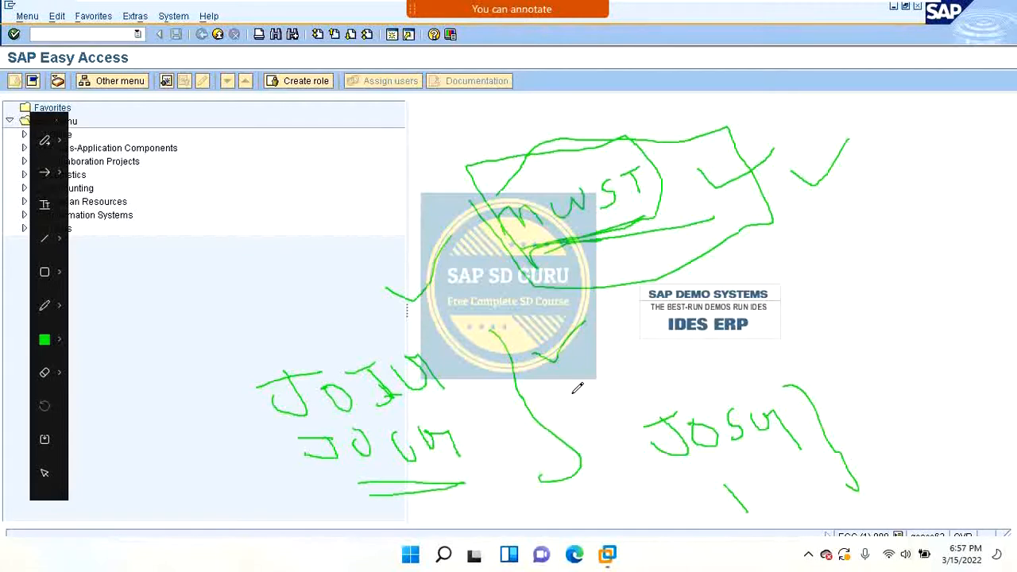
pyautogui.moveTo(572, 386)
pyautogui.mouseDown()
pyautogui.moveTo(616, 375)
pyautogui.moveTo(627, 382)
pyautogui.moveTo(618, 400)
pyautogui.moveTo(645, 392)
pyautogui.mouseUp()
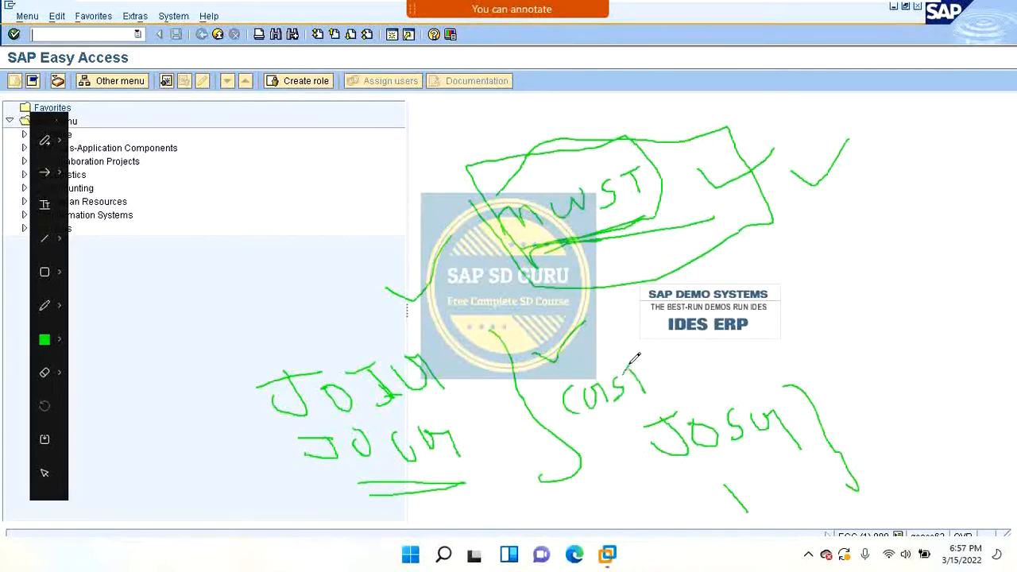
pyautogui.moveTo(619, 348)
pyautogui.mouseDown()
pyautogui.moveTo(801, 290)
pyautogui.moveTo(826, 303)
pyautogui.moveTo(858, 272)
pyautogui.moveTo(862, 302)
pyautogui.mouseUp()
pyautogui.moveTo(877, 262); pyautogui.dragTo(866, 293)
pyautogui.moveTo(890, 259)
pyautogui.mouseDown()
pyautogui.moveTo(892, 281)
pyautogui.moveTo(897, 252)
pyautogui.moveTo(934, 212)
pyautogui.mouseUp()
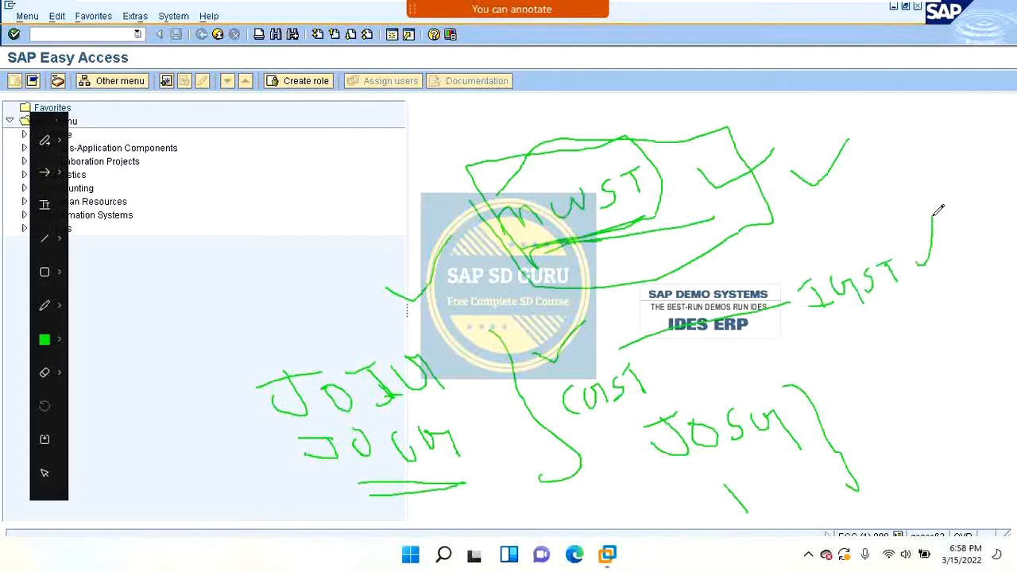
# Step: Underline and tick CGST, and mark JOSG with an underline, another bracket and a short handwritten note below it
pyautogui.moveTo(596, 429)
pyautogui.mouseDown()
pyautogui.moveTo(677, 402)
pyautogui.moveTo(724, 363)
pyautogui.mouseUp()
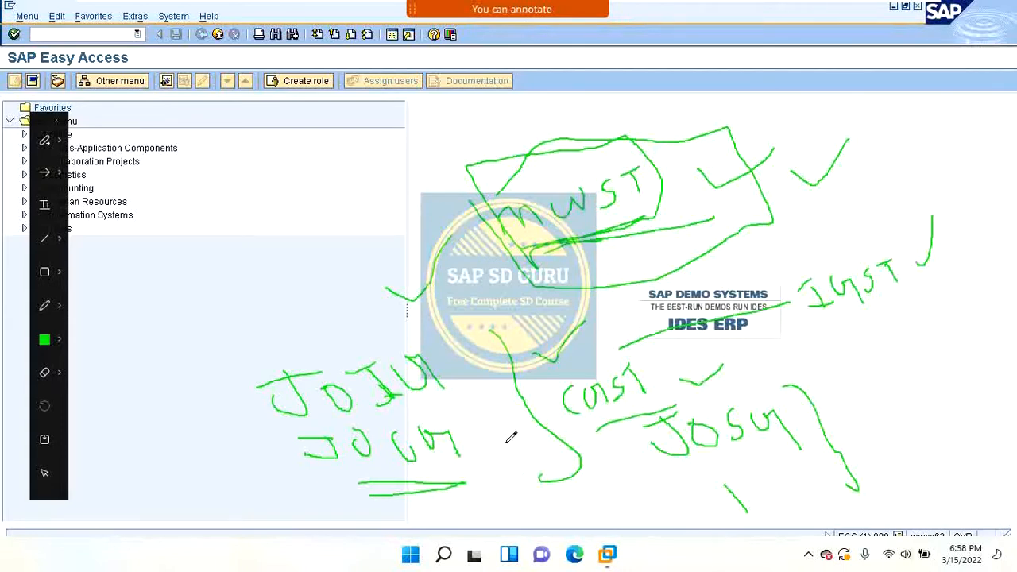
pyautogui.moveTo(676, 492)
pyautogui.mouseDown()
pyautogui.moveTo(766, 473)
pyautogui.moveTo(825, 436)
pyautogui.mouseUp()
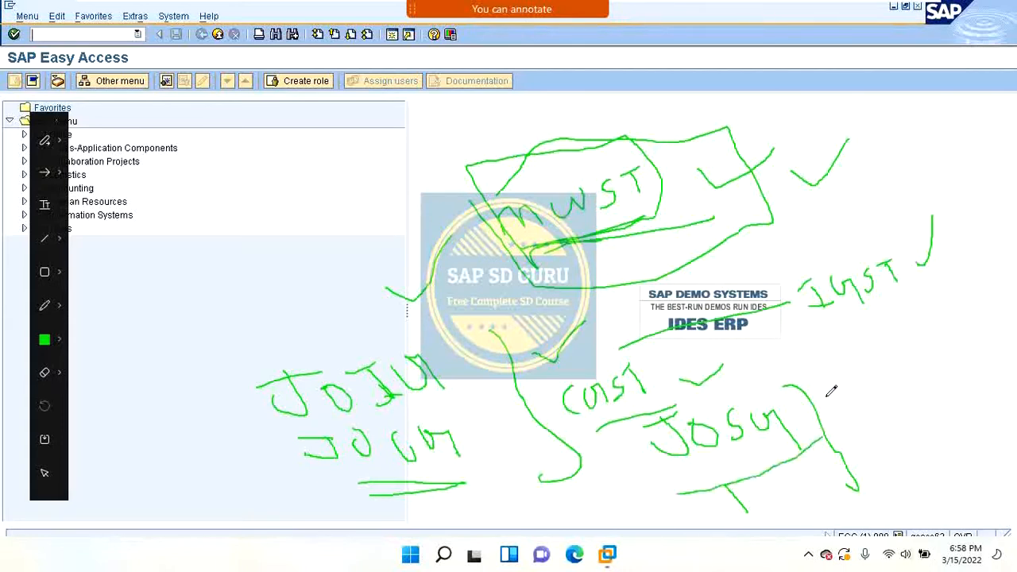
pyautogui.moveTo(818, 370); pyautogui.dragTo(836, 434)
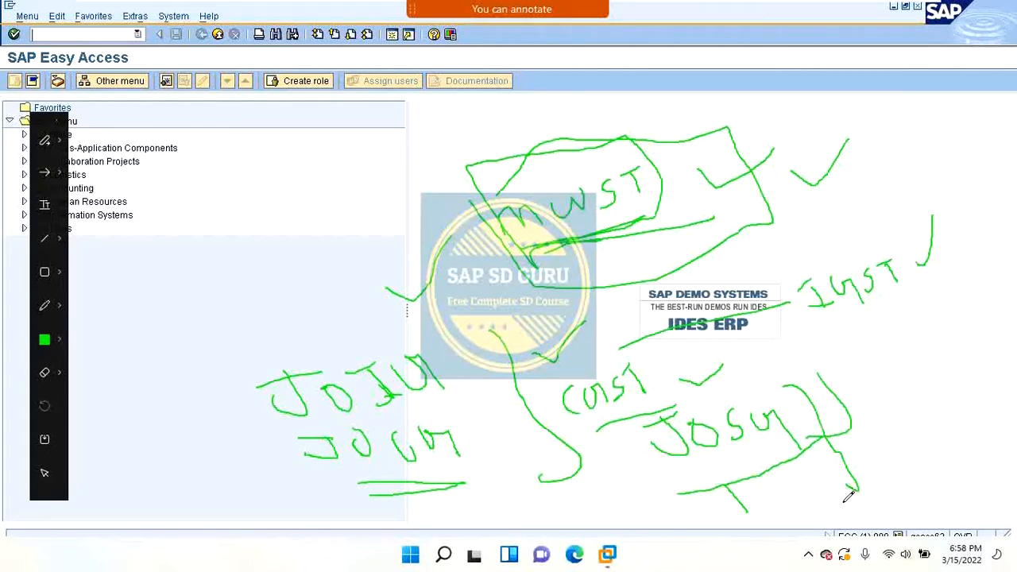
pyautogui.moveTo(804, 502)
pyautogui.mouseDown()
pyautogui.moveTo(791, 524)
pyautogui.moveTo(858, 499)
pyautogui.moveTo(866, 513)
pyautogui.moveTo(892, 494)
pyautogui.moveTo(931, 506)
pyautogui.mouseUp()
pyautogui.moveTo(867, 503); pyautogui.dragTo(909, 491)
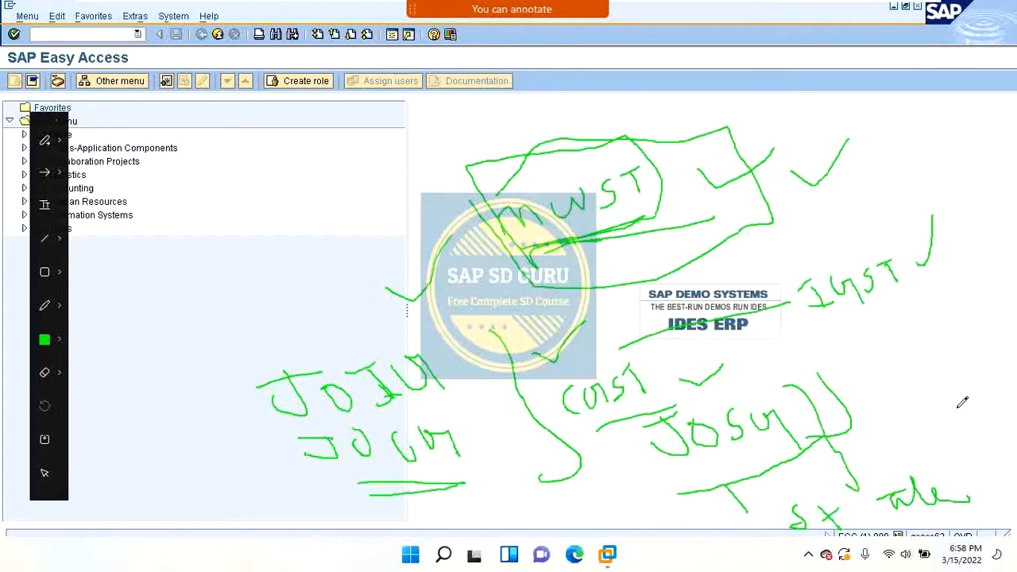
# Step: Draw an arrow from JOSG to a handwritten SGST and underline SGST
pyautogui.moveTo(883, 407)
pyautogui.mouseDown()
pyautogui.moveTo(927, 400)
pyautogui.moveTo(926, 413)
pyautogui.mouseUp()
pyautogui.moveTo(951, 380); pyautogui.dragTo(934, 401)
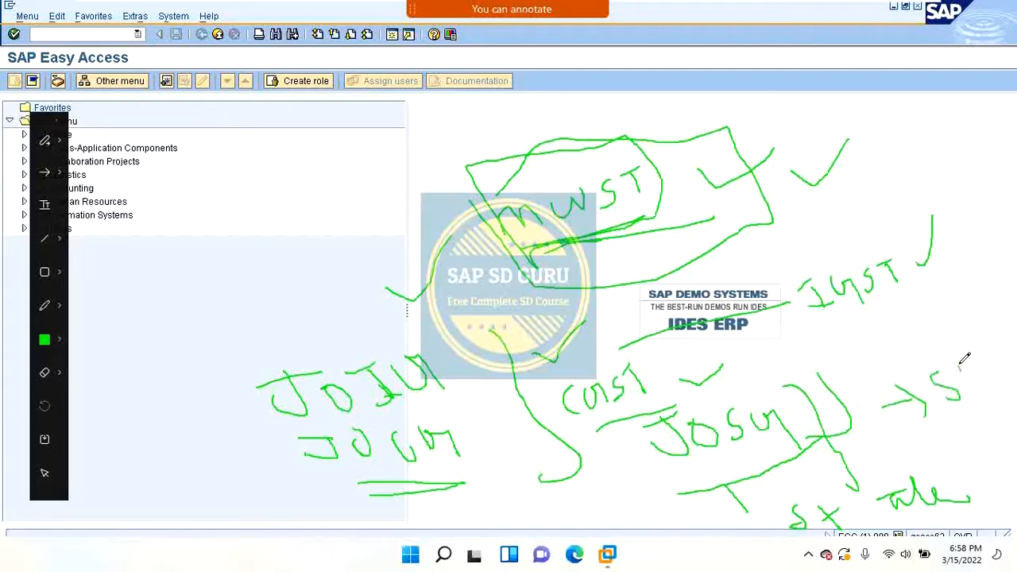
pyautogui.moveTo(962, 365)
pyautogui.mouseDown()
pyautogui.moveTo(992, 390)
pyautogui.moveTo(1013, 347)
pyautogui.mouseUp()
pyautogui.moveTo(1006, 352); pyautogui.dragTo(1015, 374)
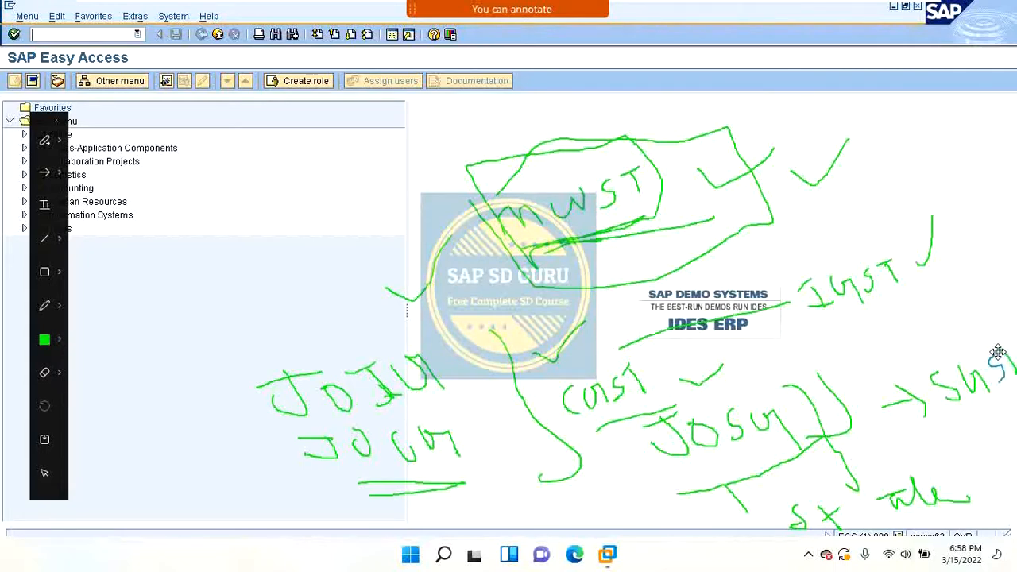
pyautogui.moveTo(978, 423); pyautogui.dragTo(1015, 404)
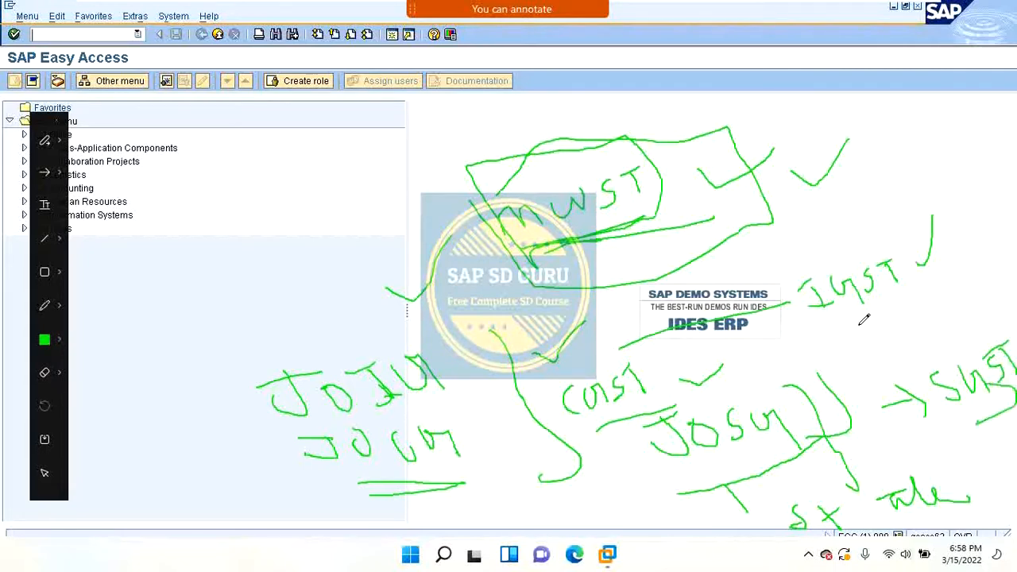
# Step: Underline and circle the handwritten IGST, and add tick marks next to it
pyautogui.moveTo(860, 323); pyautogui.dragTo(923, 306)
pyautogui.moveTo(915, 262)
pyautogui.mouseDown()
pyautogui.moveTo(854, 228)
pyautogui.moveTo(806, 270)
pyautogui.moveTo(958, 313)
pyautogui.moveTo(914, 238)
pyautogui.mouseUp()
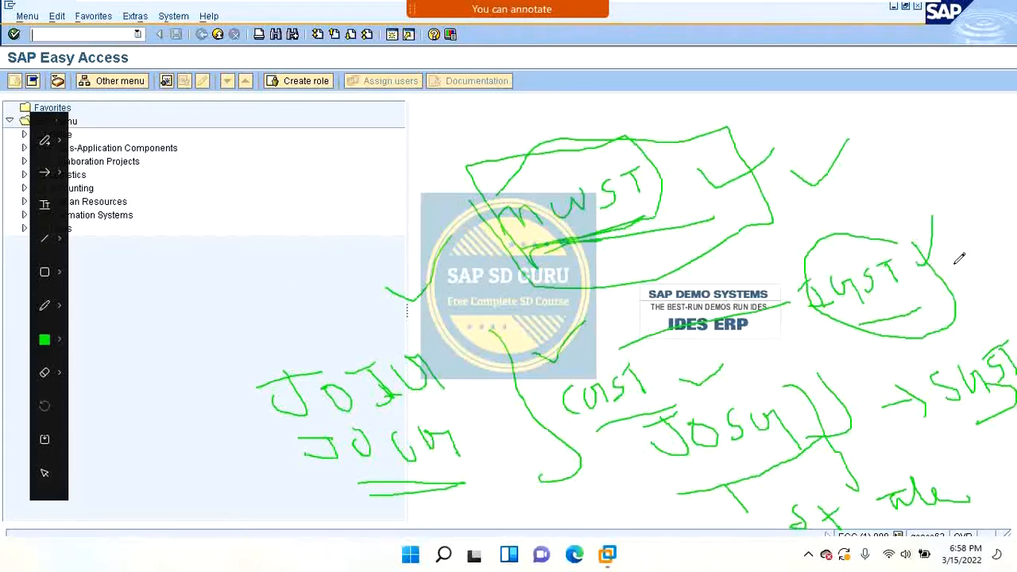
pyautogui.moveTo(954, 261); pyautogui.dragTo(1012, 189)
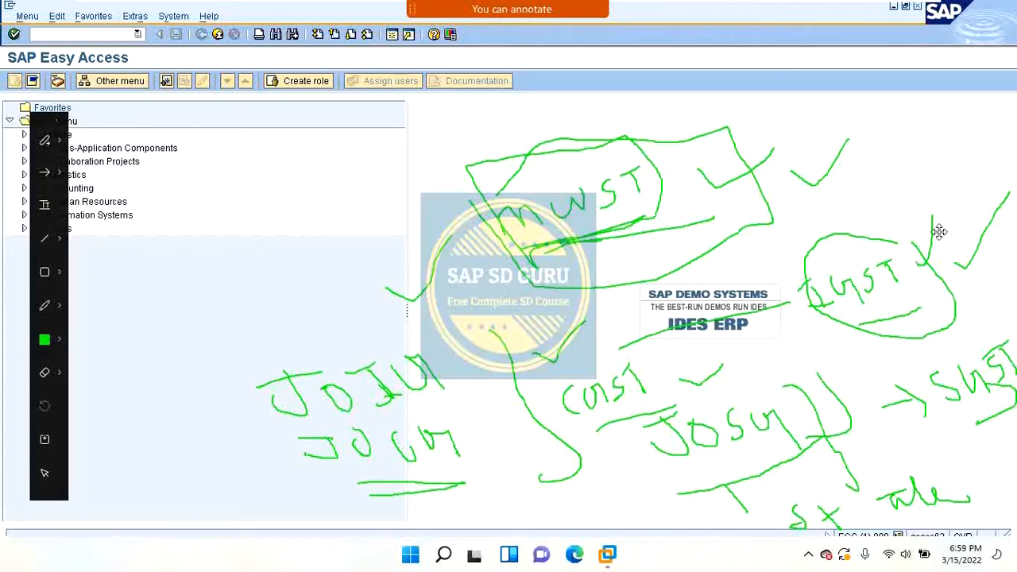
pyautogui.moveTo(869, 208); pyautogui.dragTo(919, 166)
# Step: Draw a large loop around JOIG, JOCG, CGST and JOSG, and add tick marks for the tax types
pyautogui.moveTo(323, 290)
pyautogui.mouseDown()
pyautogui.moveTo(245, 311)
pyautogui.moveTo(336, 504)
pyautogui.moveTo(617, 524)
pyautogui.moveTo(791, 487)
pyautogui.moveTo(819, 409)
pyautogui.moveTo(661, 344)
pyautogui.mouseUp()
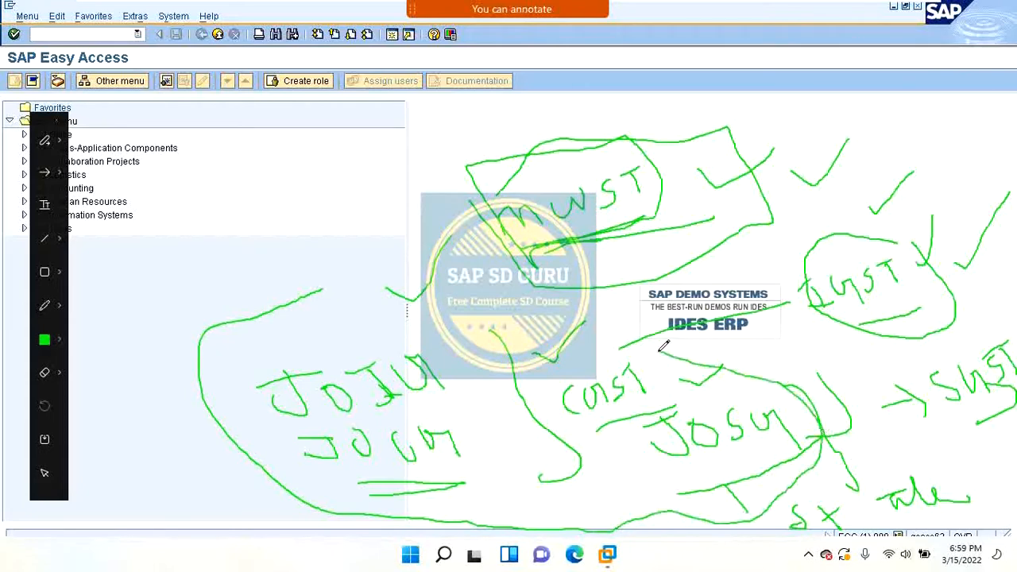
pyautogui.moveTo(458, 331); pyautogui.dragTo(504, 301)
pyautogui.moveTo(496, 410); pyautogui.dragTo(537, 364)
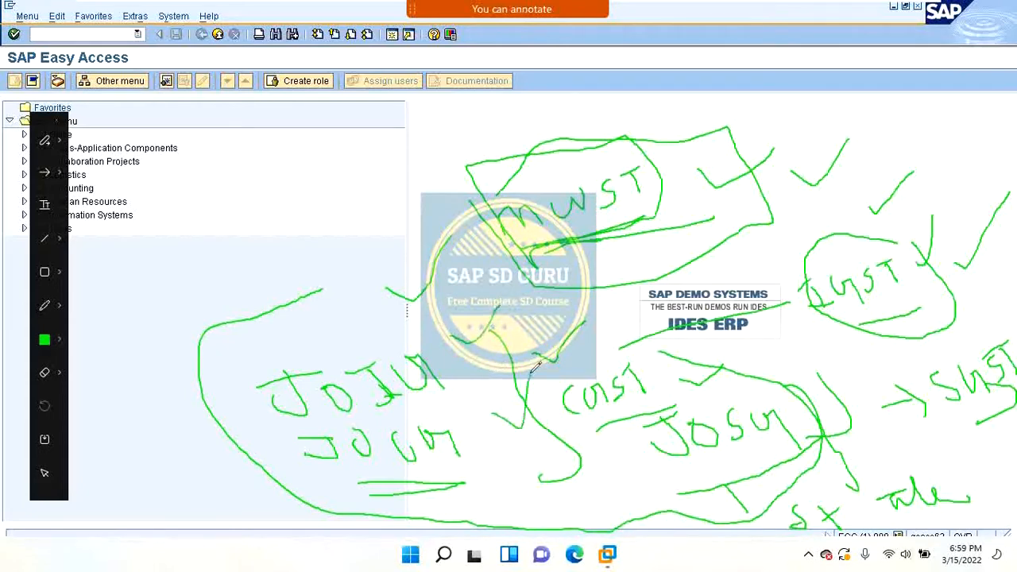
pyautogui.moveTo(848, 394); pyautogui.dragTo(932, 338)
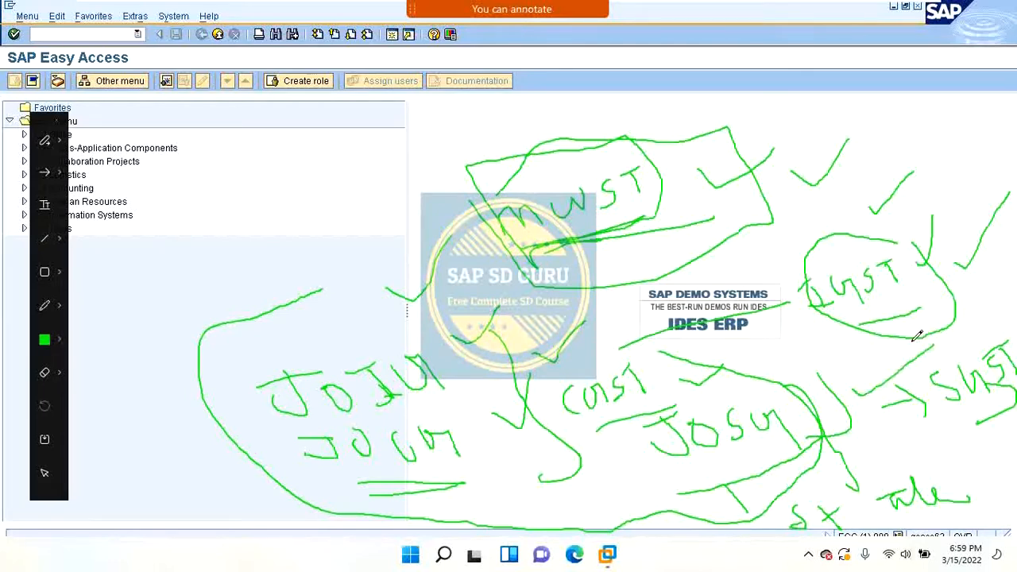
pyautogui.moveTo(406, 170)
pyautogui.mouseDown()
pyautogui.moveTo(425, 183)
pyautogui.moveTo(503, 96)
pyautogui.mouseUp()
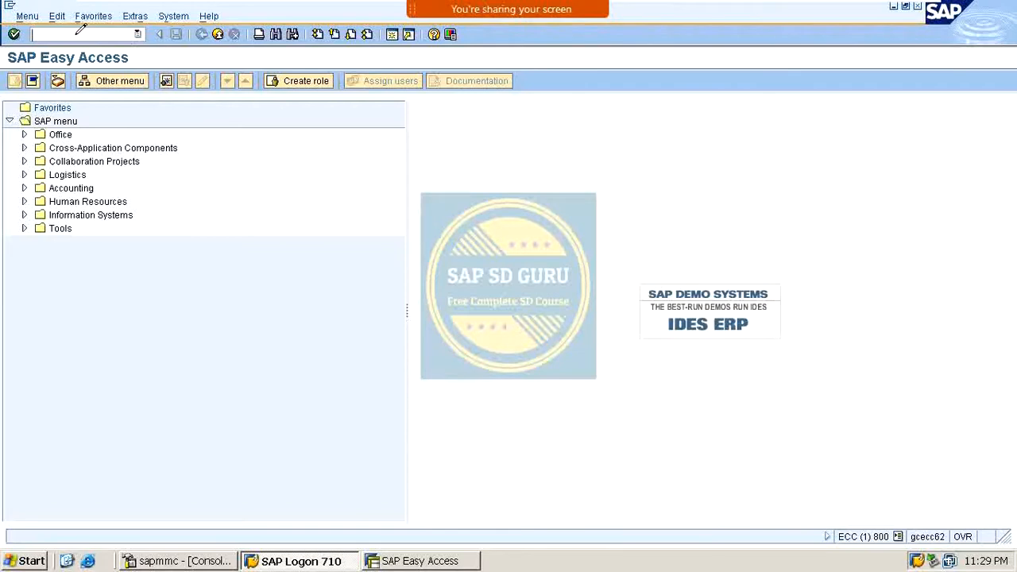
# Step: Handwrite OBBG on the screen with the annotation Pencil Tool, underline it with two long strokes, and stop annotating
pyautogui.moveTo(509, 10)
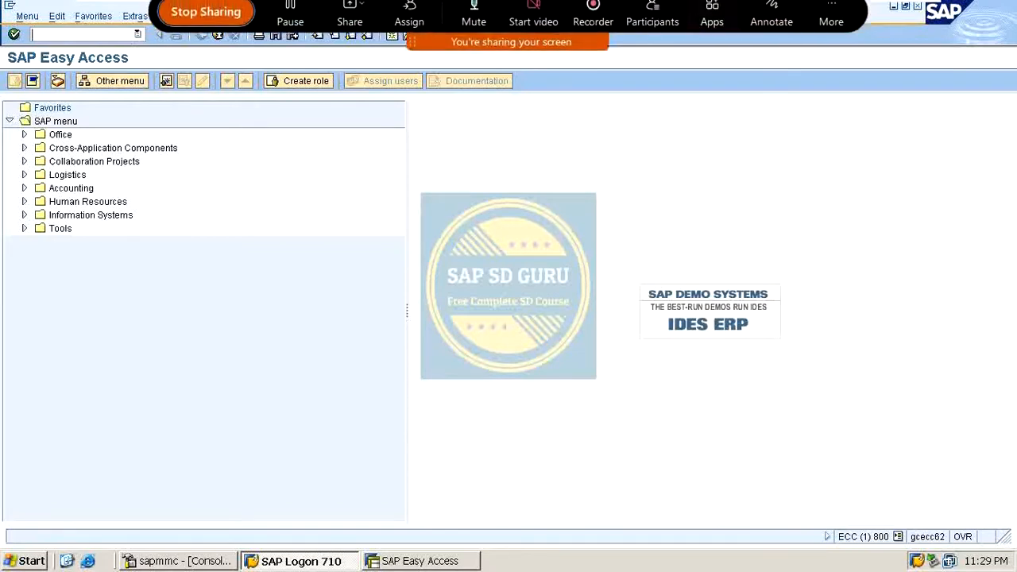
pyautogui.click(771, 20)
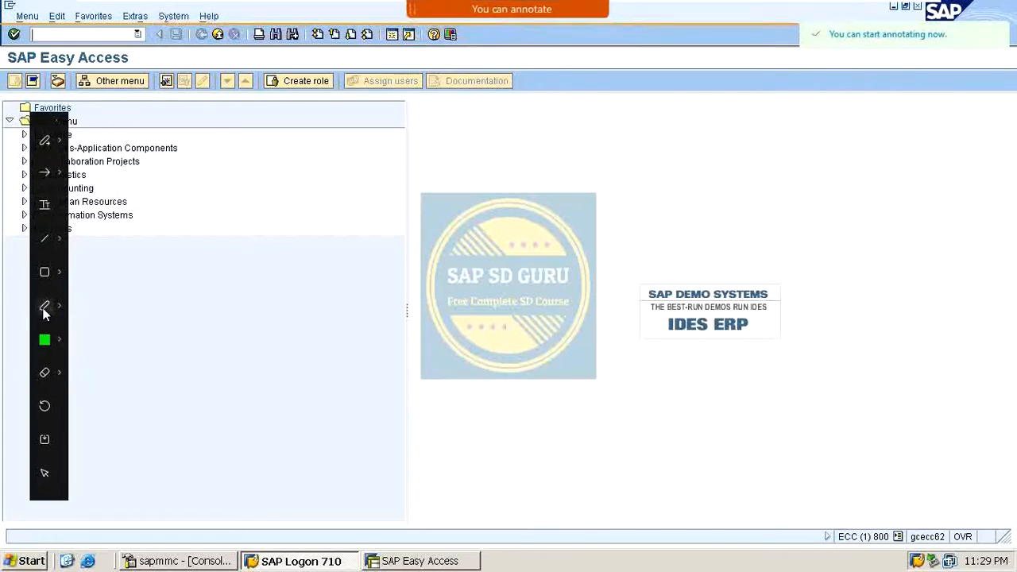
pyautogui.click(59, 308)
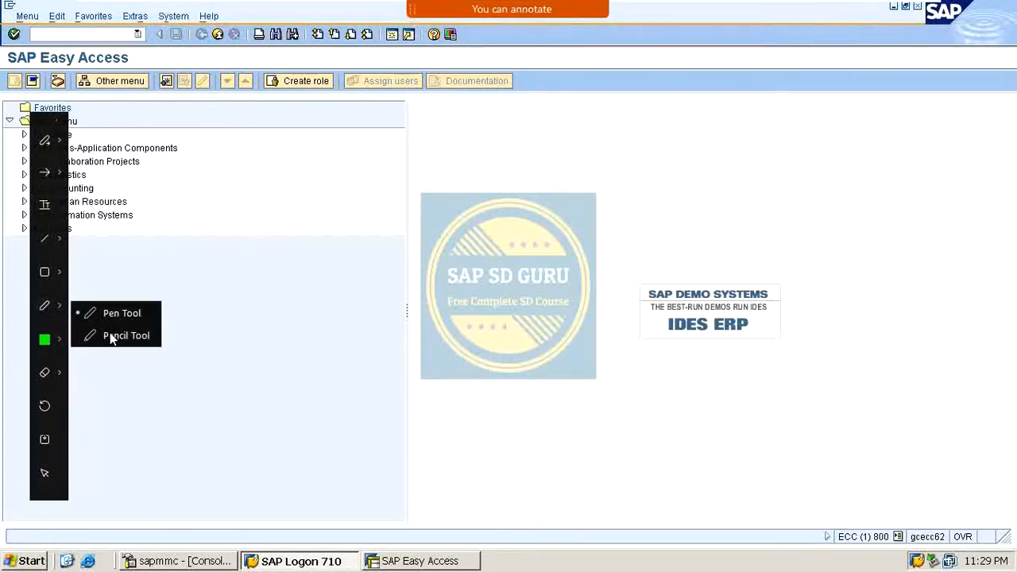
pyautogui.click(106, 337)
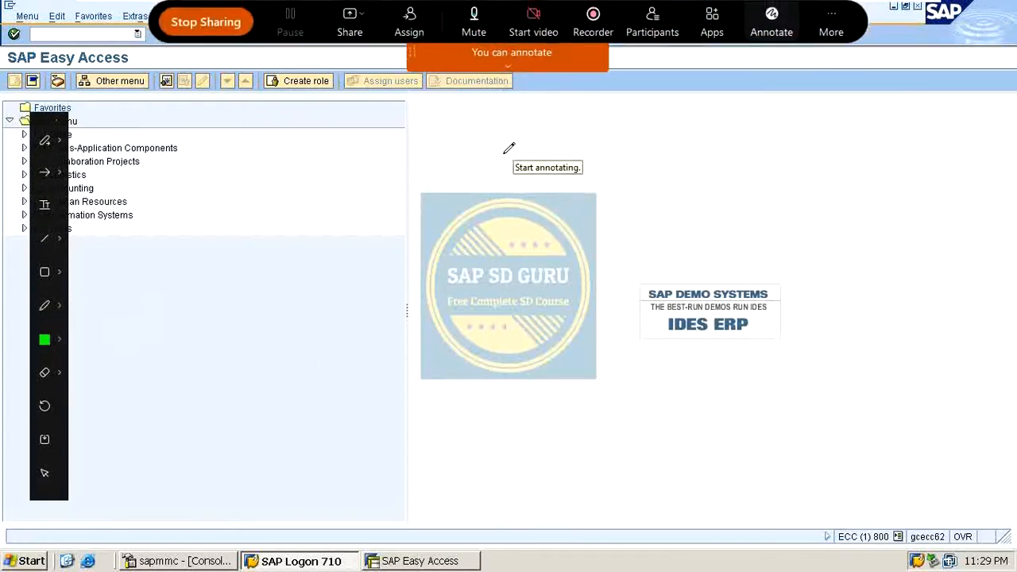
pyautogui.moveTo(473, 164)
pyautogui.mouseDown()
pyautogui.moveTo(463, 174)
pyautogui.moveTo(537, 189)
pyautogui.moveTo(550, 180)
pyautogui.moveTo(542, 202)
pyautogui.mouseUp()
pyautogui.moveTo(568, 162)
pyautogui.mouseDown()
pyautogui.moveTo(588, 189)
pyautogui.moveTo(594, 159)
pyautogui.moveTo(585, 195)
pyautogui.mouseUp()
pyautogui.moveTo(617, 141); pyautogui.dragTo(667, 188)
pyautogui.moveTo(486, 268); pyautogui.dragTo(738, 177)
pyautogui.moveTo(584, 259); pyautogui.dragTo(976, 167)
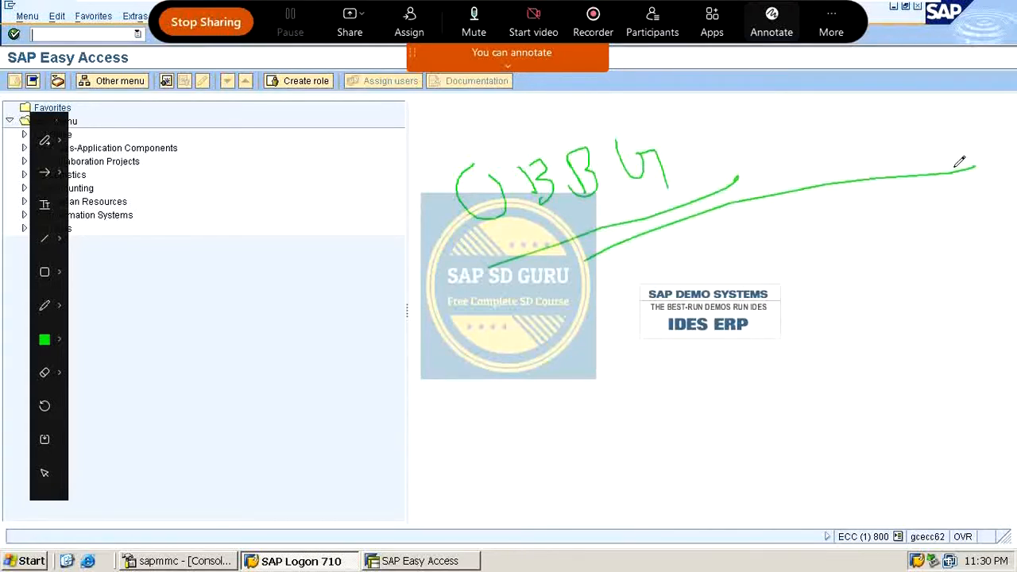
pyautogui.press('Escape')
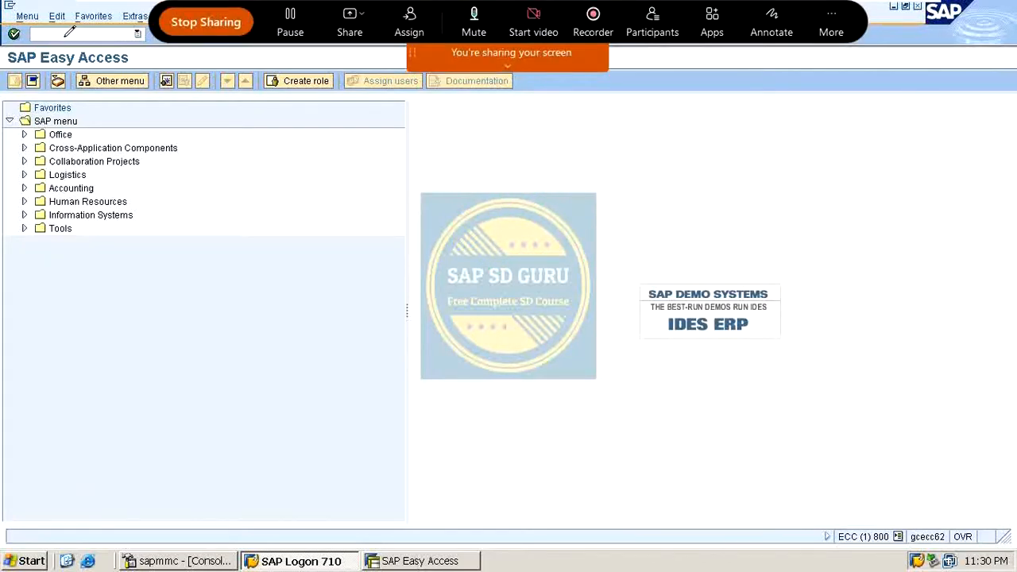
# Step: Open transaction OBBG and position the country list at IN
pyautogui.click(69, 32)
pyautogui.write('obbo')
pyautogui.press('Return')
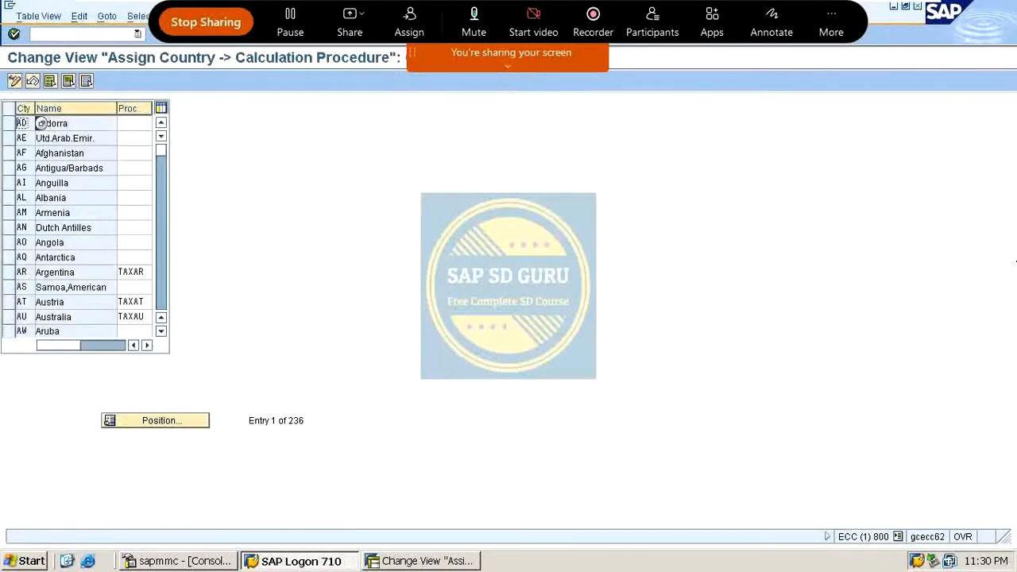
pyautogui.click(141, 414)
pyautogui.write('in')
pyautogui.press('Return')
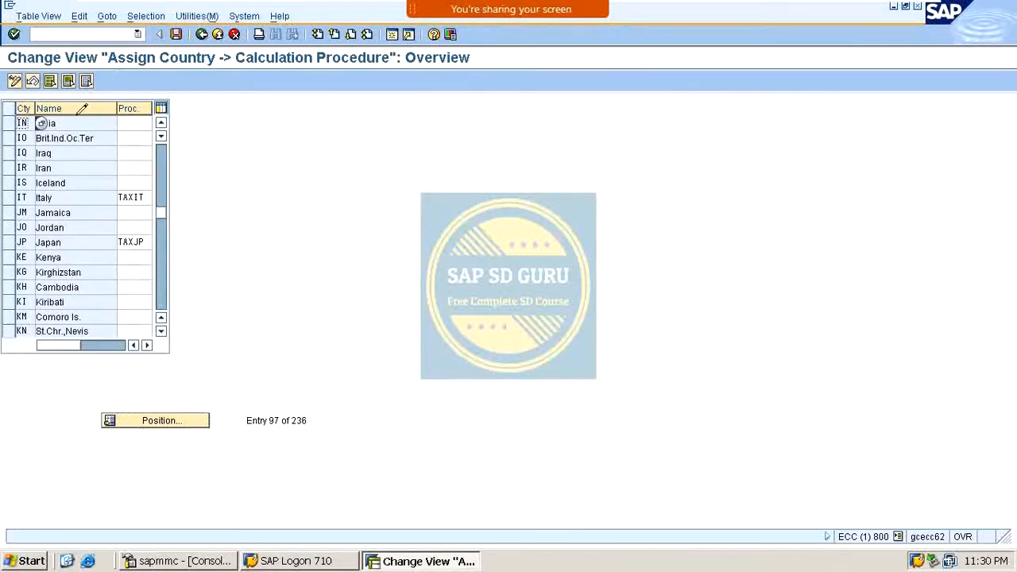
# Step: Assign calculation procedure TAXD to India and save the assignment
pyautogui.click(8, 123)
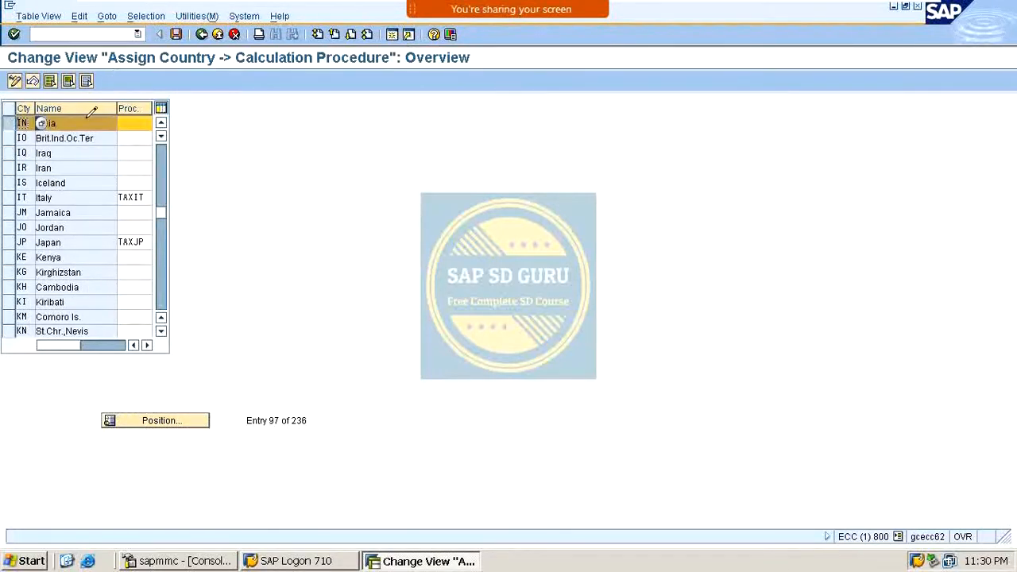
pyautogui.click(141, 122)
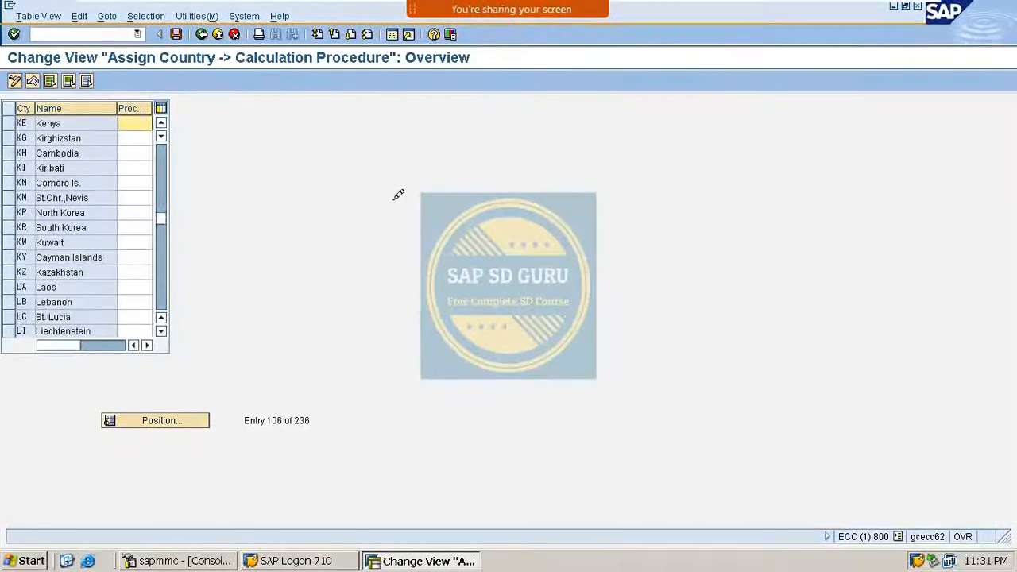
pyautogui.scroll(4, 397, 197)
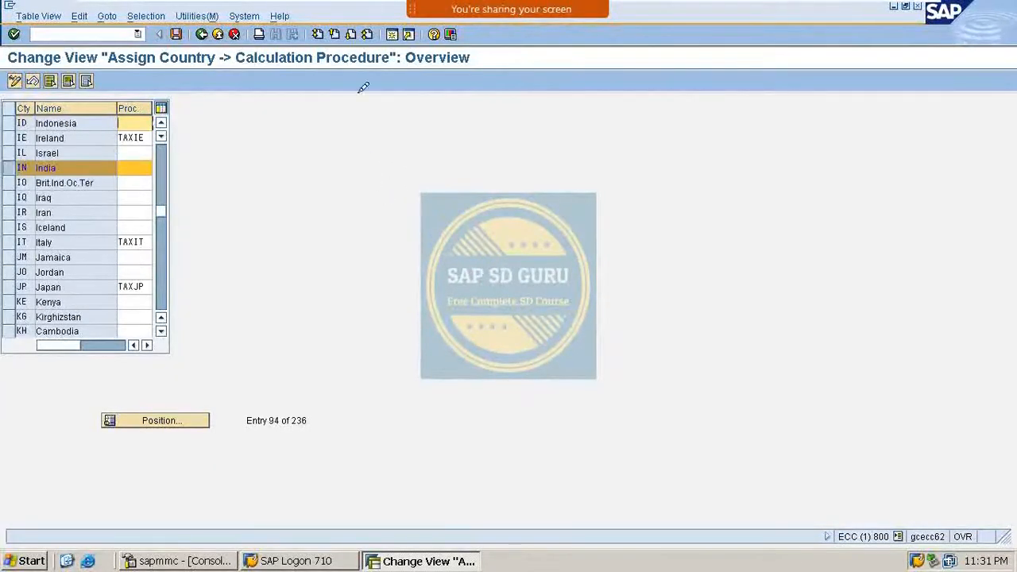
pyautogui.scroll(3, 177, 181)
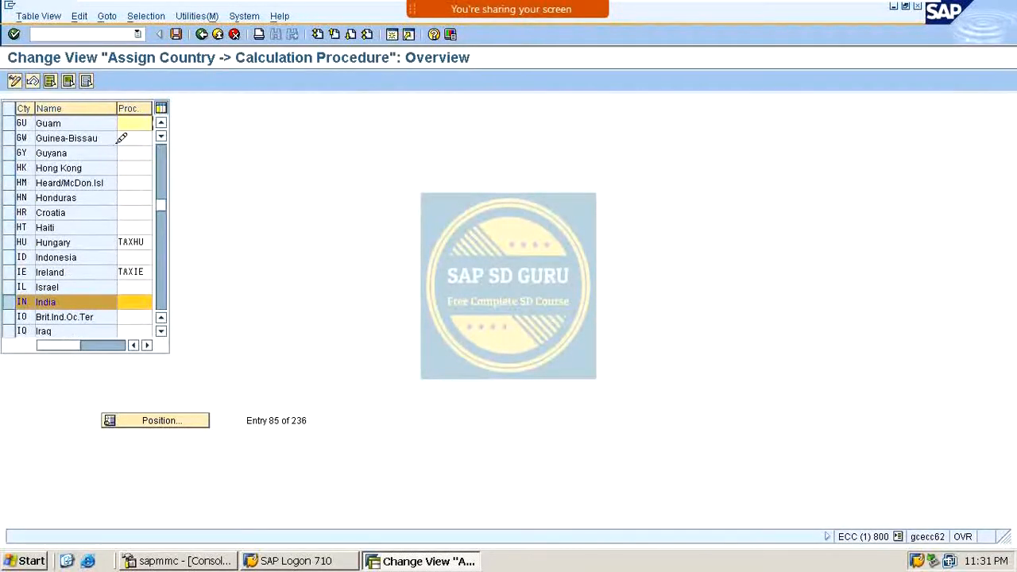
pyautogui.scroll(2, 159, 175)
pyautogui.scroll(-3, 152, 186)
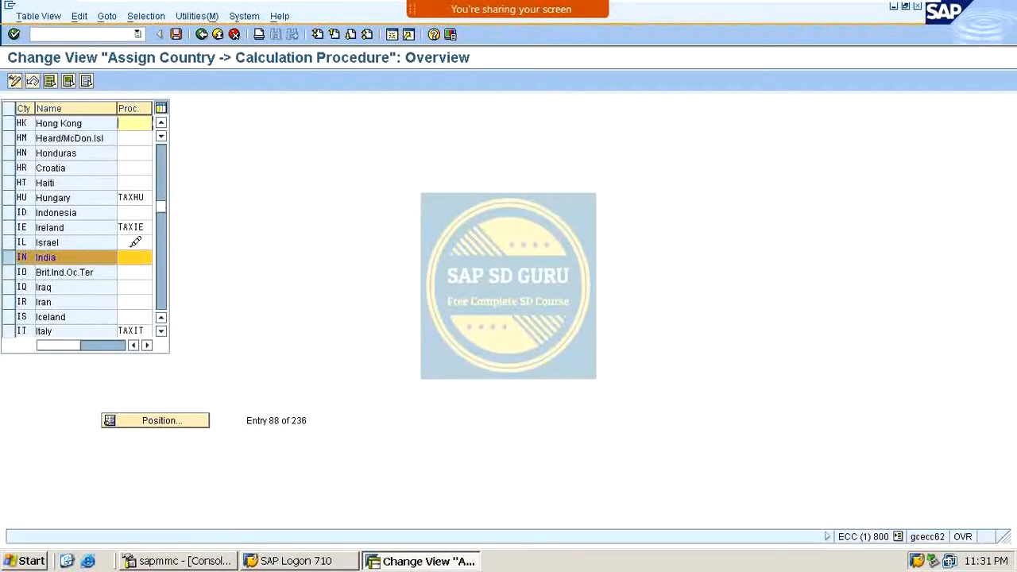
pyautogui.click(135, 256)
pyautogui.write('TAXD')
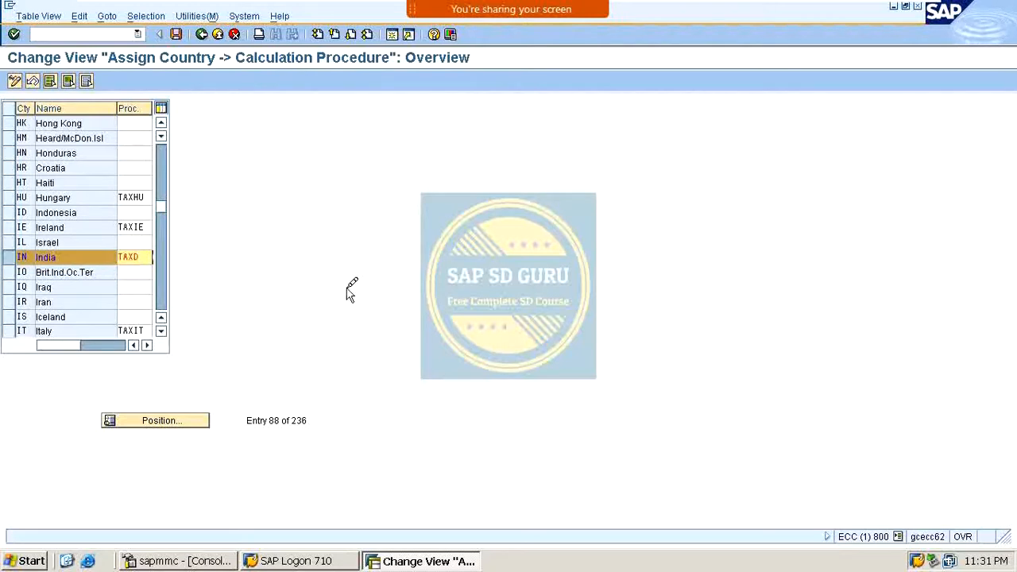
pyautogui.click(176, 35)
pyautogui.press('Return')
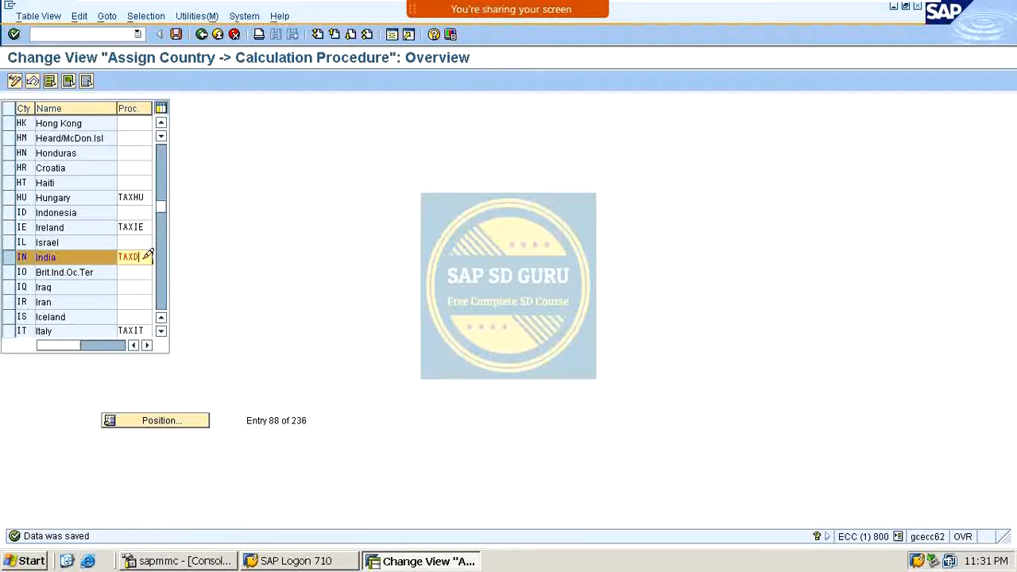
pyautogui.moveTo(147, 253); pyautogui.dragTo(96, 248)
pyautogui.click(176, 34)
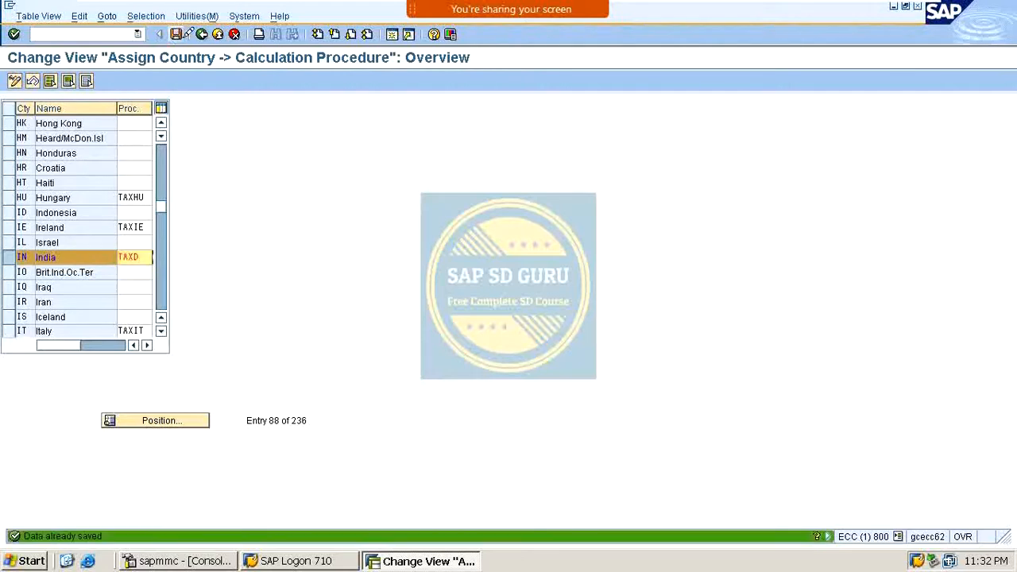
# Step: Return to SAP Easy Access and start transaction FTXP
pyautogui.click(202, 34)
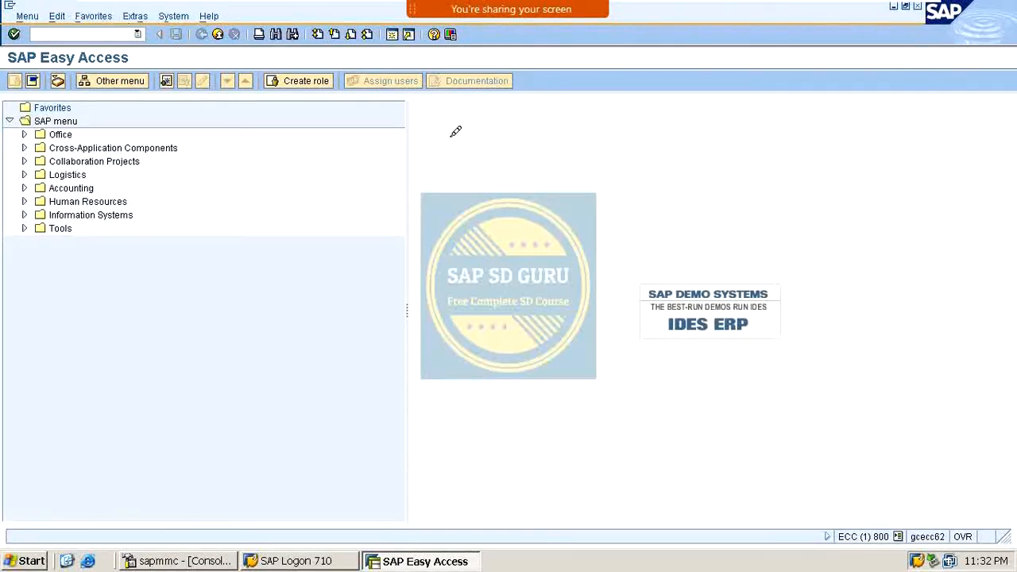
pyautogui.press('Return')
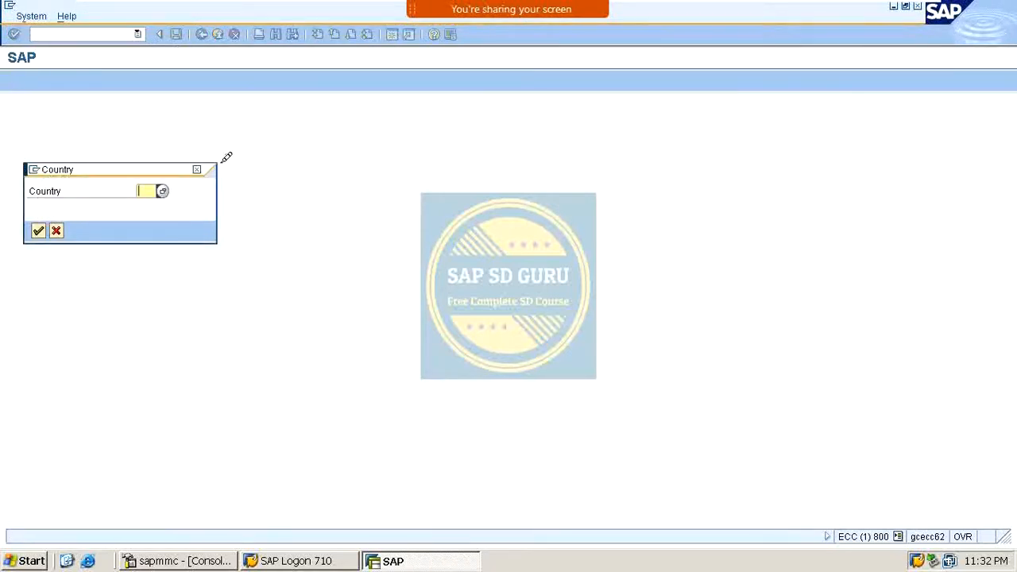
# Step: Handwrite FTXP as a screen annotation, add a long stroke beneath it, and stop annotating
pyautogui.moveTo(759, 6)
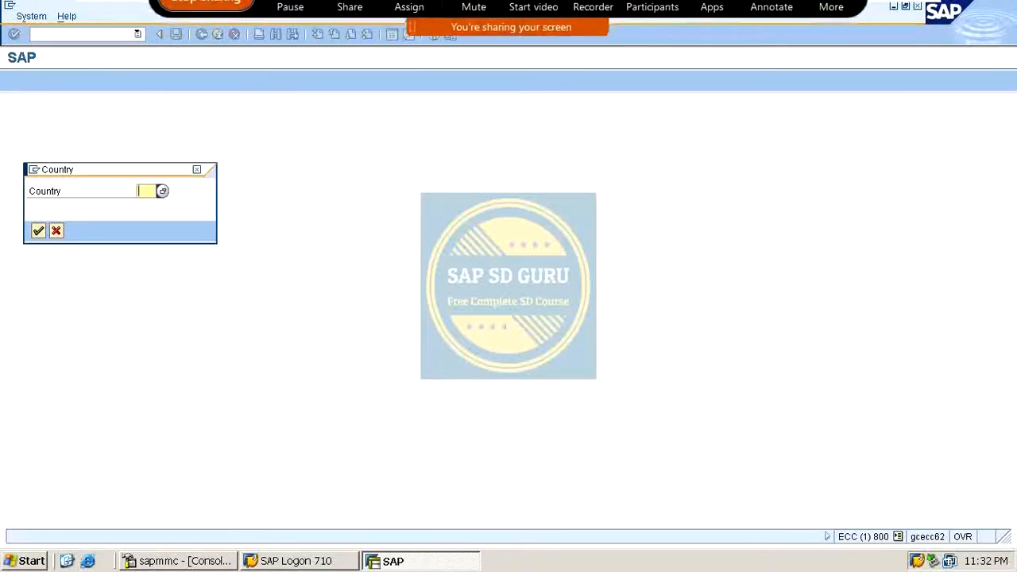
pyautogui.click(771, 23)
pyautogui.moveTo(471, 189); pyautogui.dragTo(542, 235)
pyautogui.moveTo(505, 176)
pyautogui.mouseDown()
pyautogui.moveTo(488, 188)
pyautogui.moveTo(515, 195)
pyautogui.mouseUp()
pyautogui.moveTo(554, 166); pyautogui.dragTo(601, 193)
pyautogui.moveTo(530, 168)
pyautogui.mouseDown()
pyautogui.moveTo(557, 146)
pyautogui.moveTo(681, 162)
pyautogui.mouseUp()
pyautogui.moveTo(637, 133); pyautogui.dragTo(632, 171)
pyautogui.moveTo(661, 121)
pyautogui.mouseDown()
pyautogui.moveTo(709, 161)
pyautogui.moveTo(666, 123)
pyautogui.mouseUp()
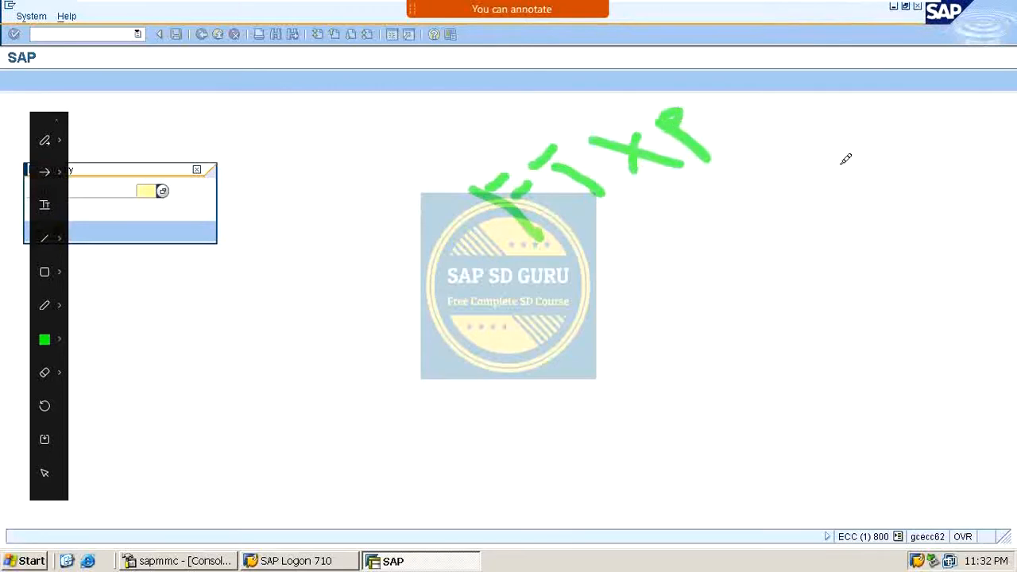
pyautogui.moveTo(790, 185); pyautogui.dragTo(624, 243)
pyautogui.press('Escape')
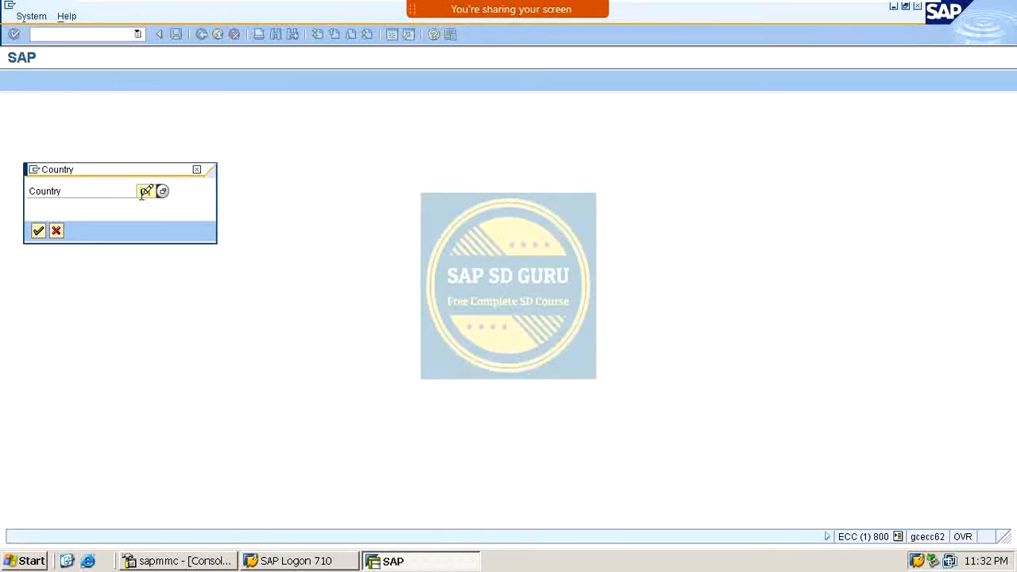
# Step: Choose country IN and start maintaining tax code M1
pyautogui.press('Return')
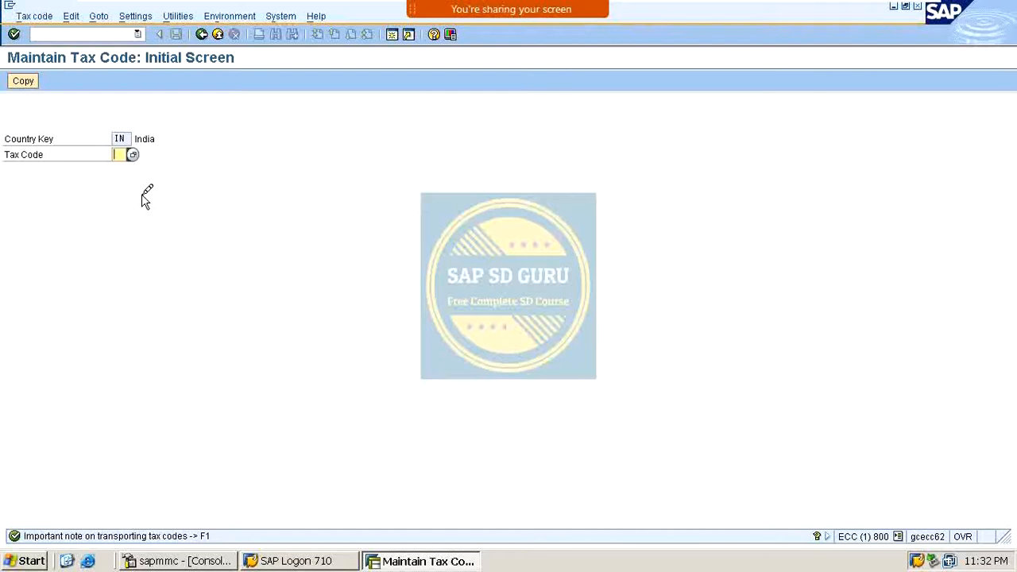
pyautogui.write('m1')
pyautogui.press('Return')
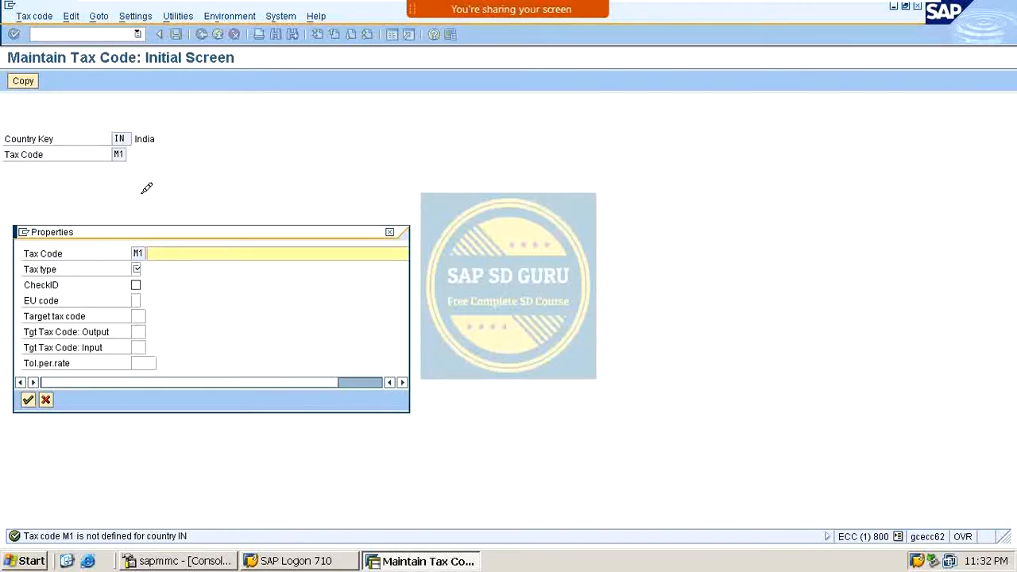
# Step: Describe the tax code as "mwst output tax" and set its tax type to A, Output tax
pyautogui.write('mwst output tax')
pyautogui.press('Return')
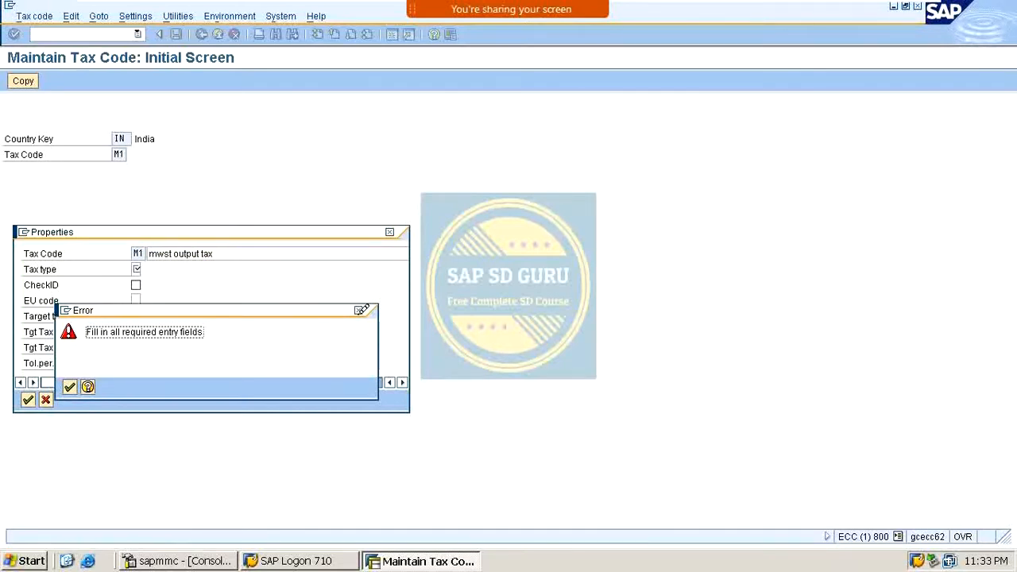
pyautogui.click(359, 310)
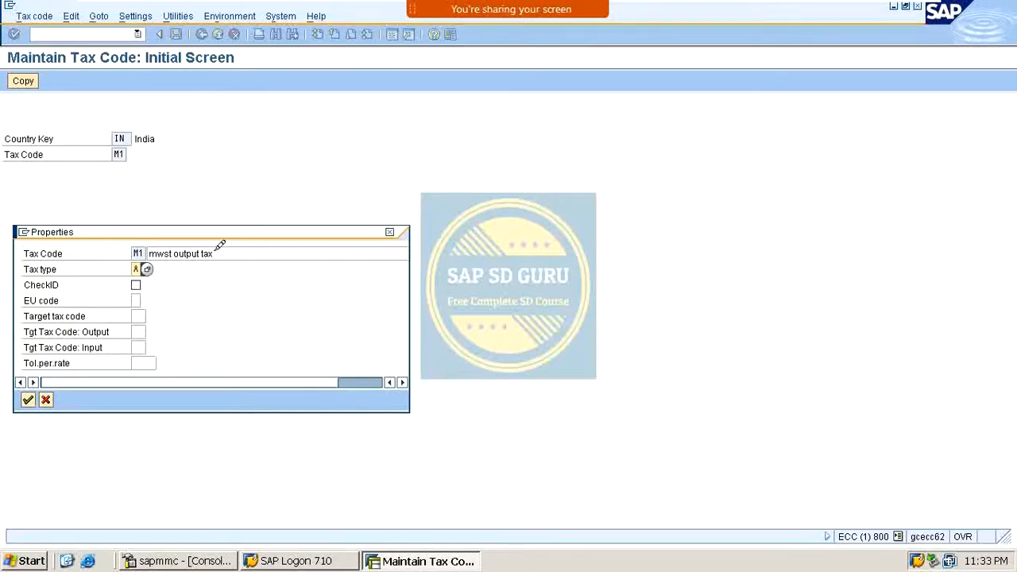
pyautogui.press('F4')
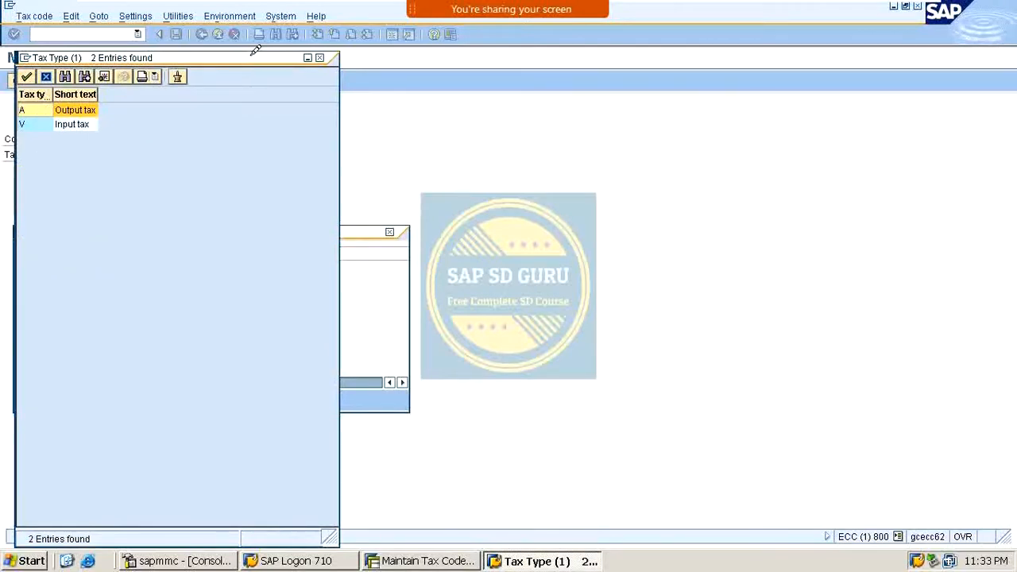
pyautogui.moveTo(247, 57); pyautogui.dragTo(685, 119)
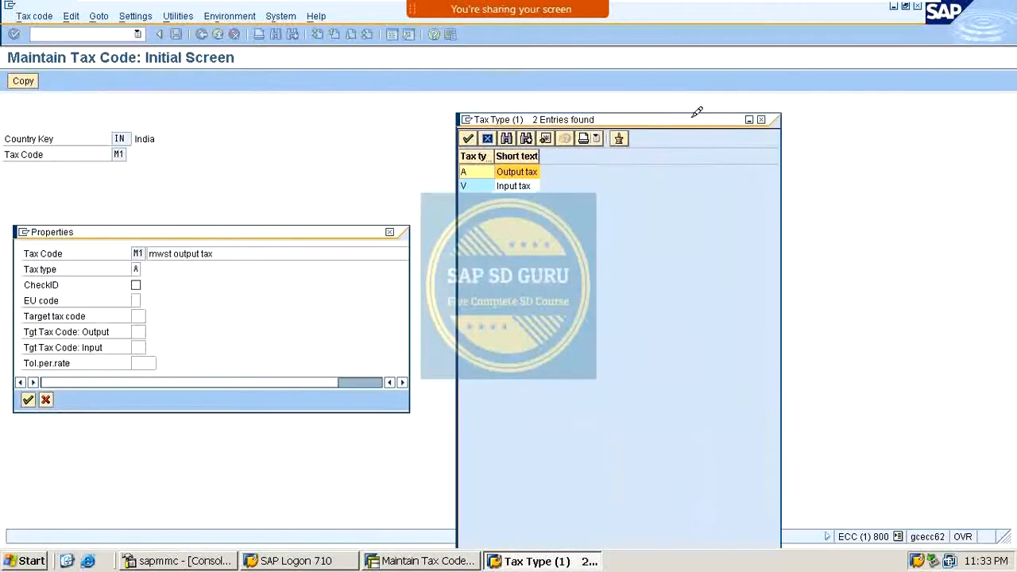
pyautogui.click(469, 185)
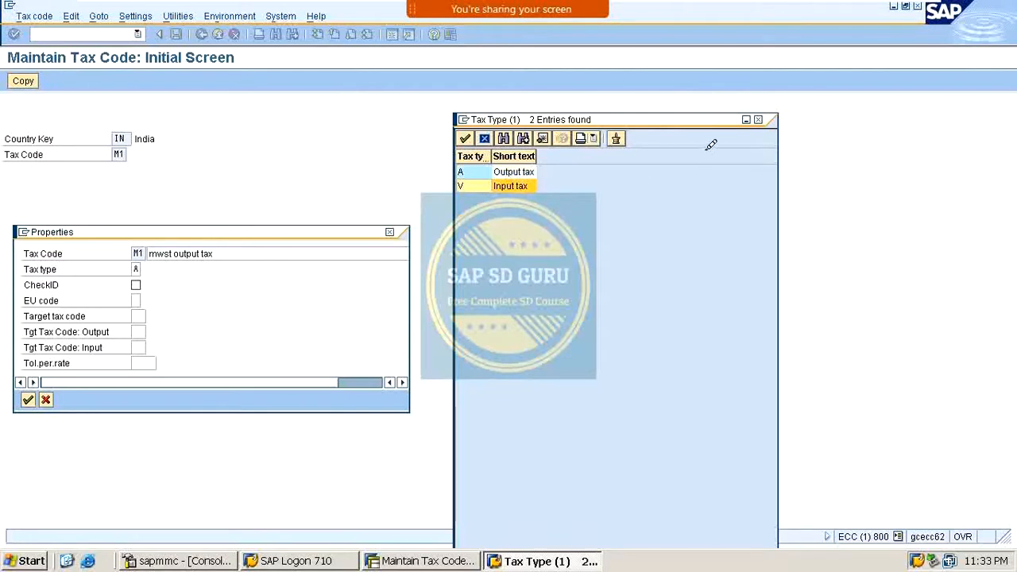
pyautogui.doubleClick(474, 170)
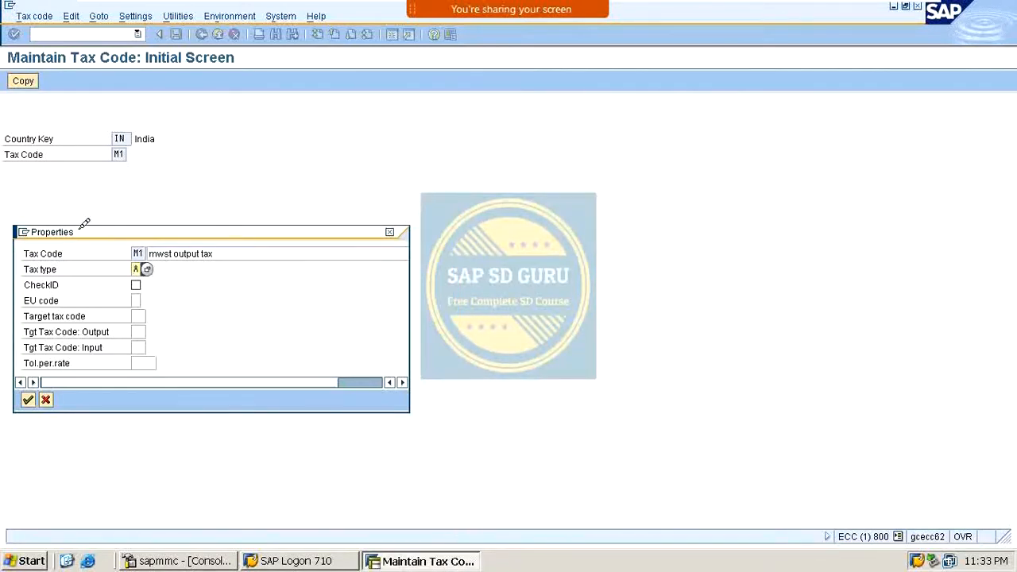
# Step: Confirm the properties of tax code M1 and save its tax rates
pyautogui.press('Tab')
pyautogui.press('Return')
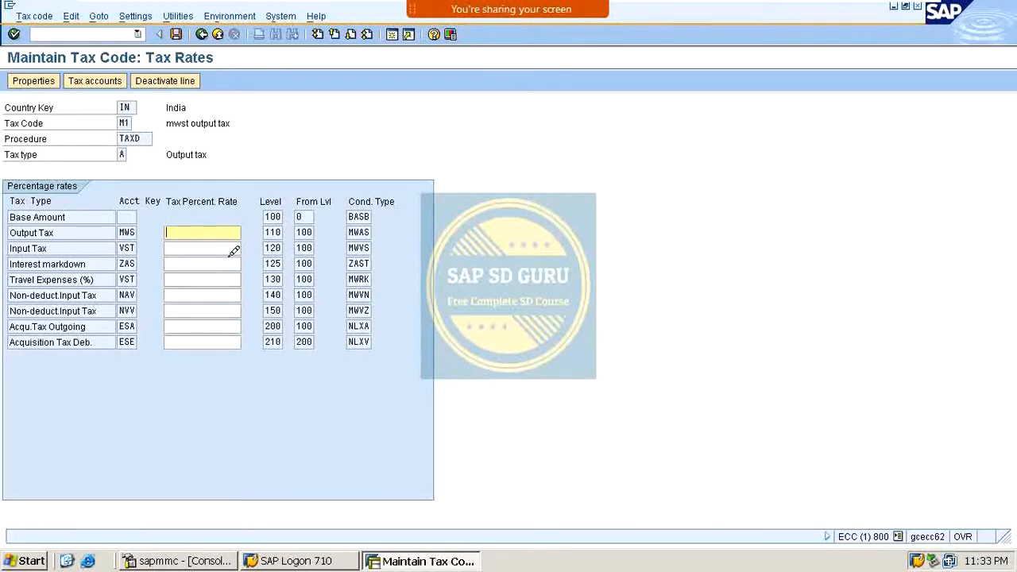
pyautogui.hotkey('ctrl', 's')
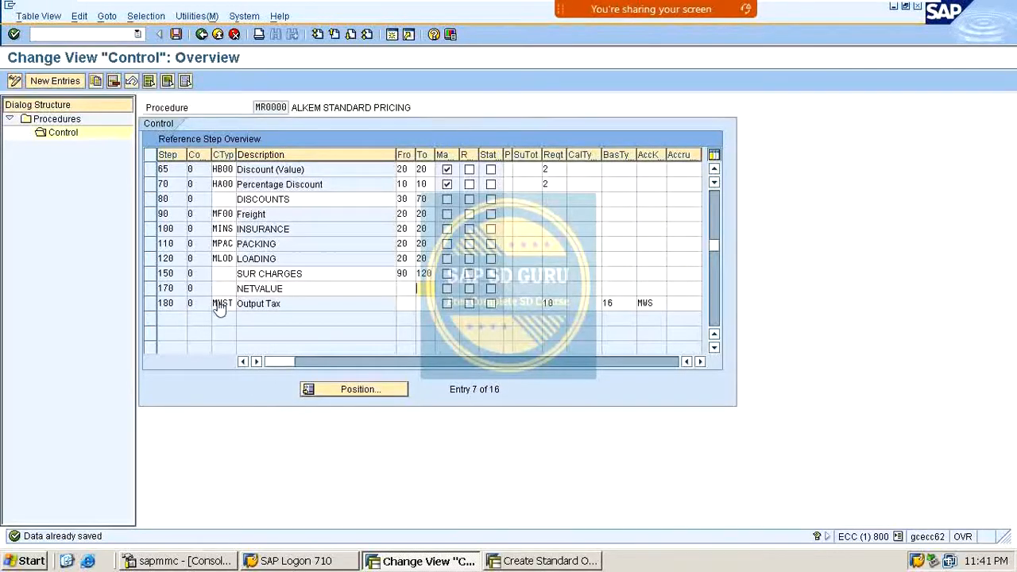
# Step: Examine the requirement, base type and account key of the MWST Output Tax step in pricing procedure MR0000
pyautogui.moveTo(216, 303); pyautogui.dragTo(274, 331)
pyautogui.click(561, 307)
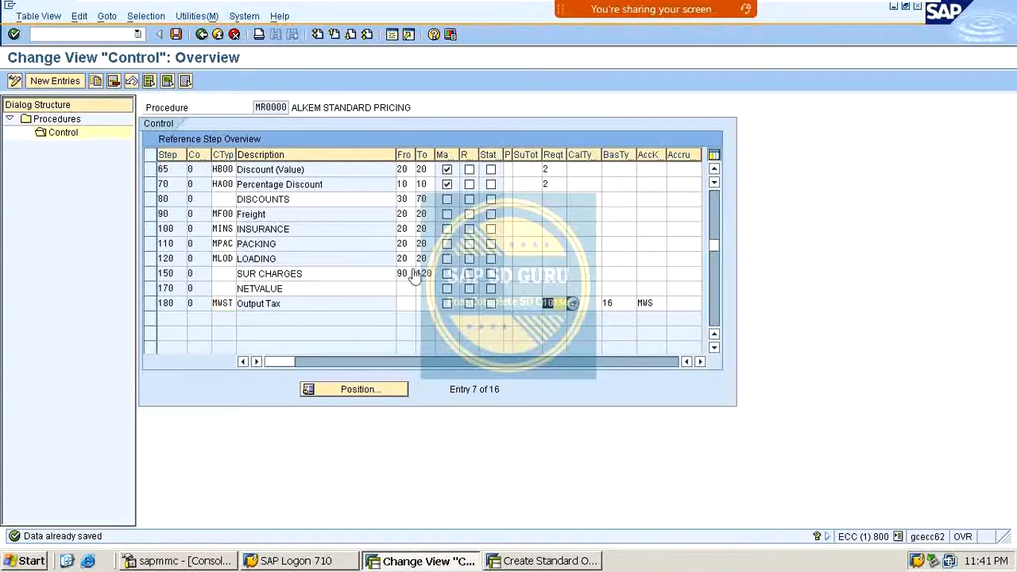
pyautogui.click(618, 307)
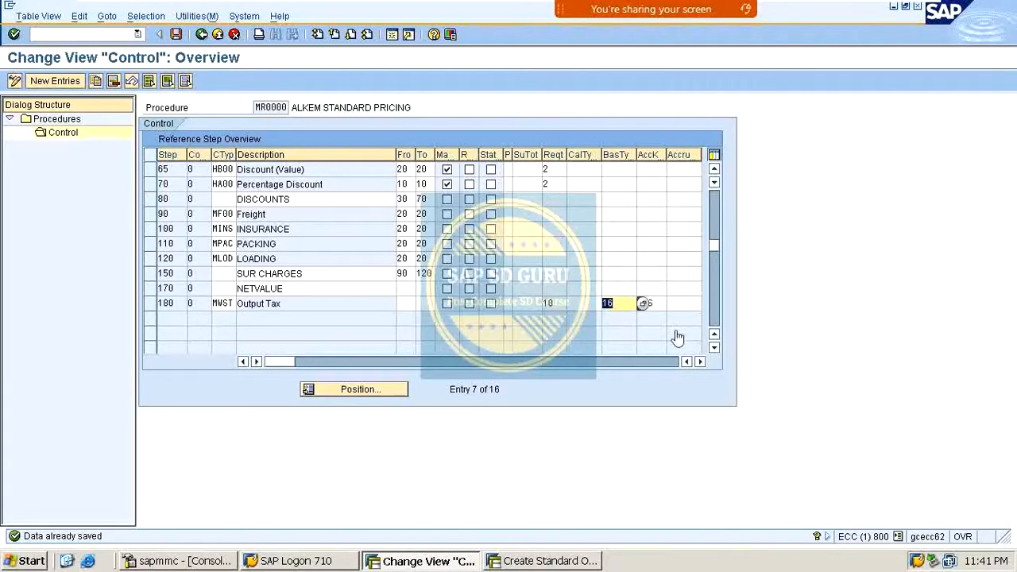
pyautogui.click(653, 302)
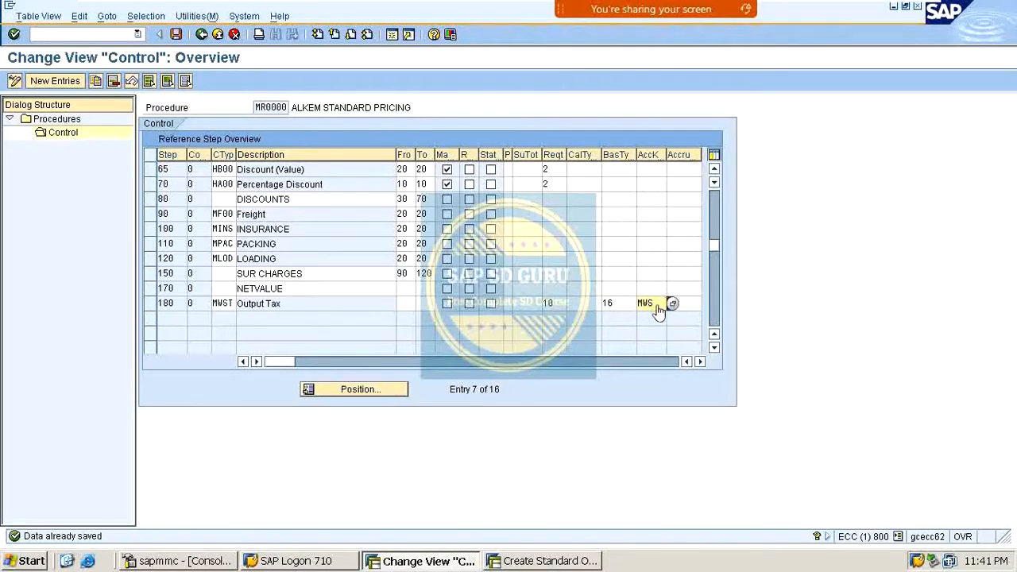
pyautogui.doubleClick(656, 308)
pyautogui.doubleClick(555, 307)
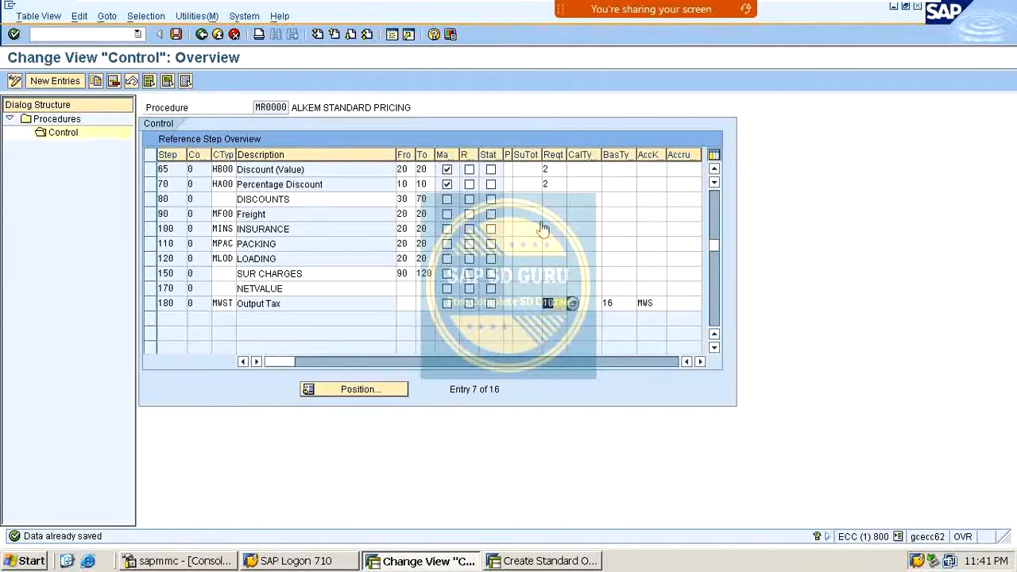
# Step: Set the From and To references of the MWST Output Tax step to 170, the NETVALUE step, and save the pricing procedure
pyautogui.click(558, 305)
pyautogui.doubleClick(619, 306)
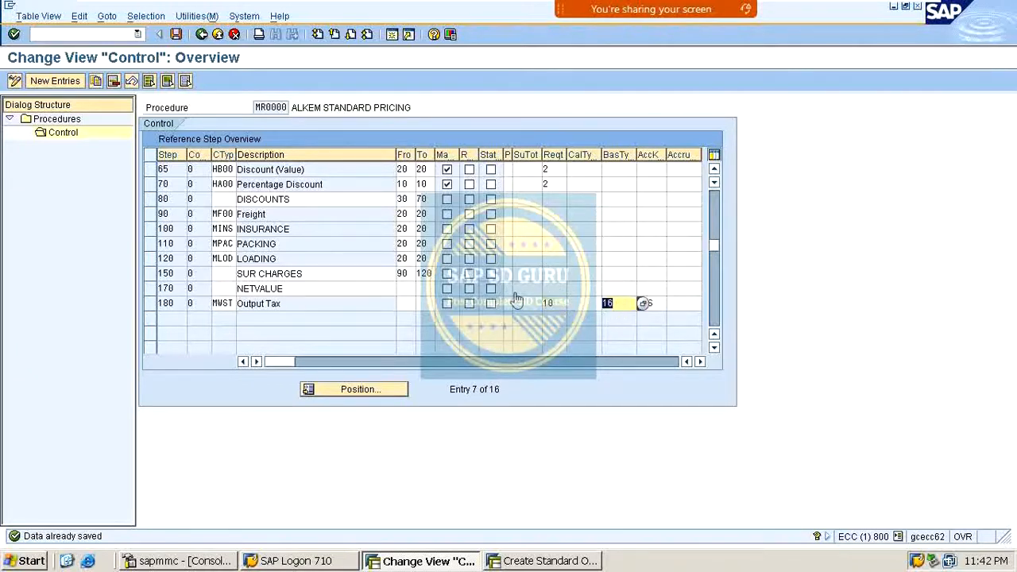
pyautogui.doubleClick(661, 306)
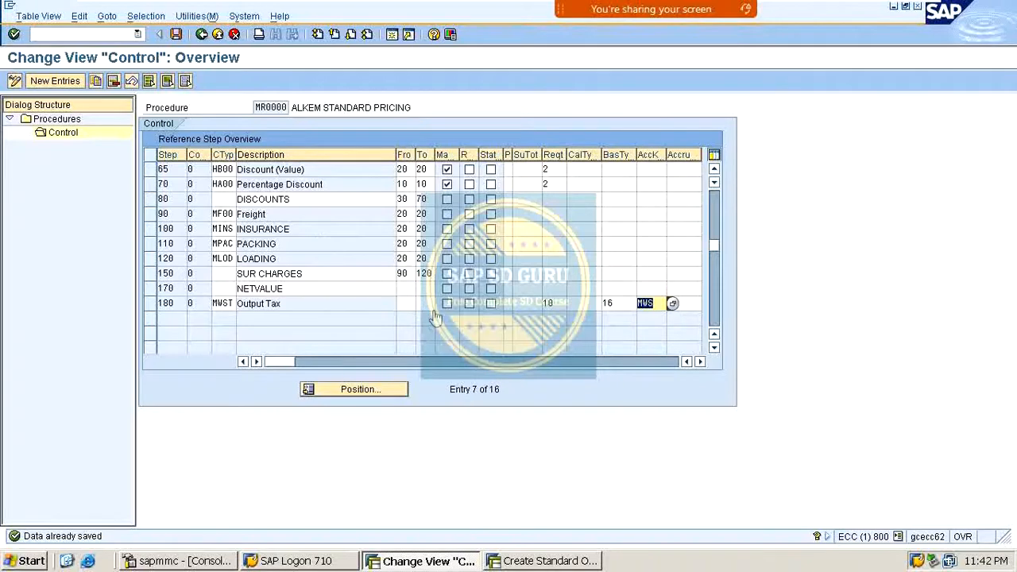
pyautogui.click(405, 306)
pyautogui.write('170')
pyautogui.press('Return')
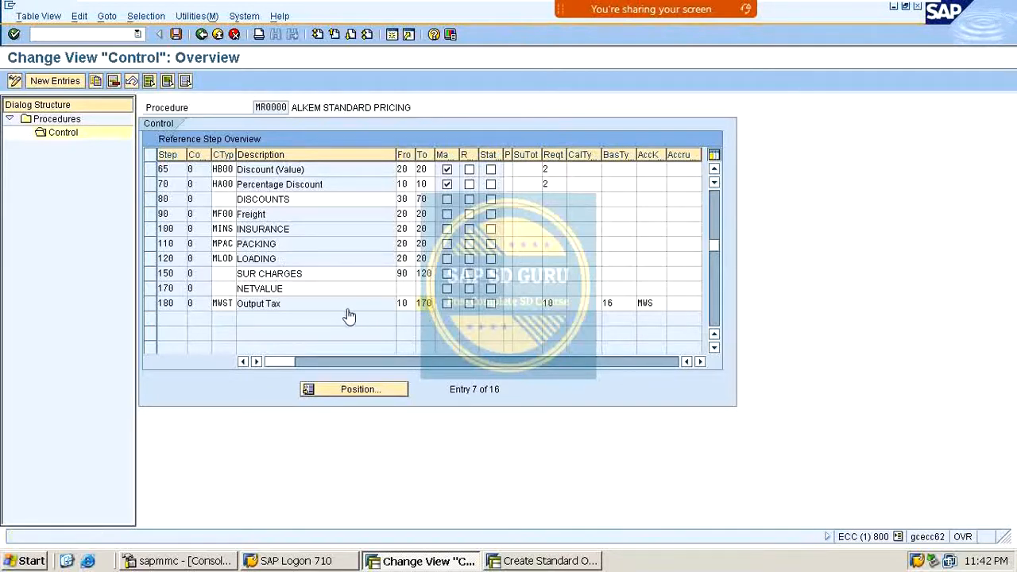
pyautogui.doubleClick(404, 306)
pyautogui.write('17')
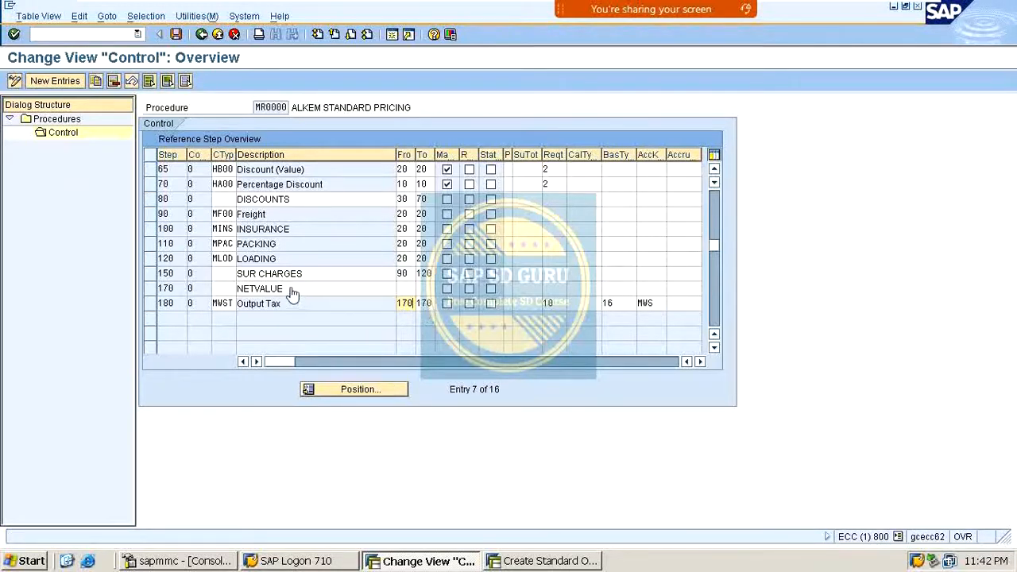
pyautogui.moveTo(291, 289); pyautogui.dragTo(240, 286)
pyautogui.click(175, 35)
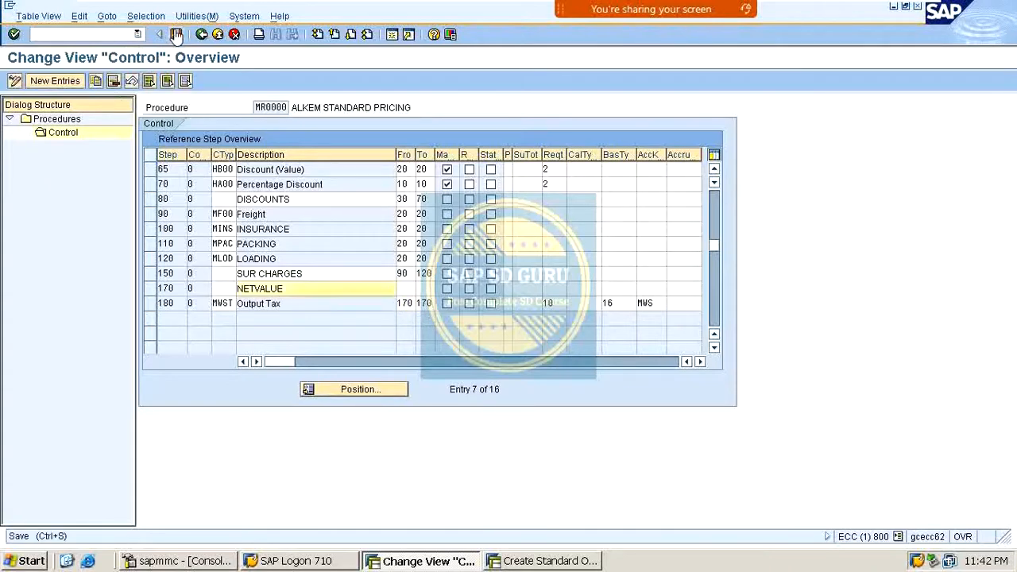
# Step: Leave the pricing procedure and start creating a condition record for condition type MWST with the Domestic Taxes key combination
pyautogui.click(200, 37)
pyautogui.click(200, 36)
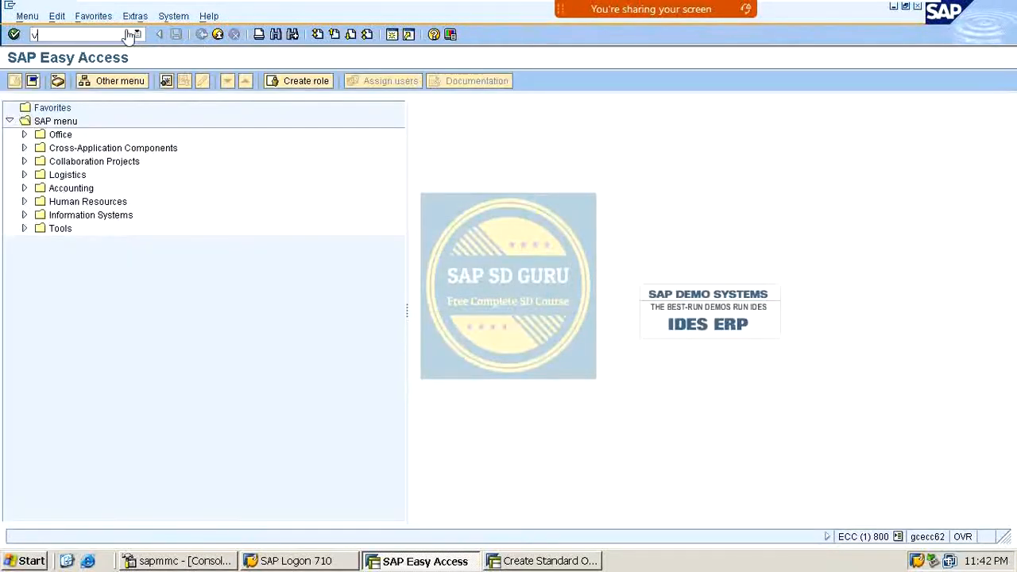
pyautogui.press('Return')
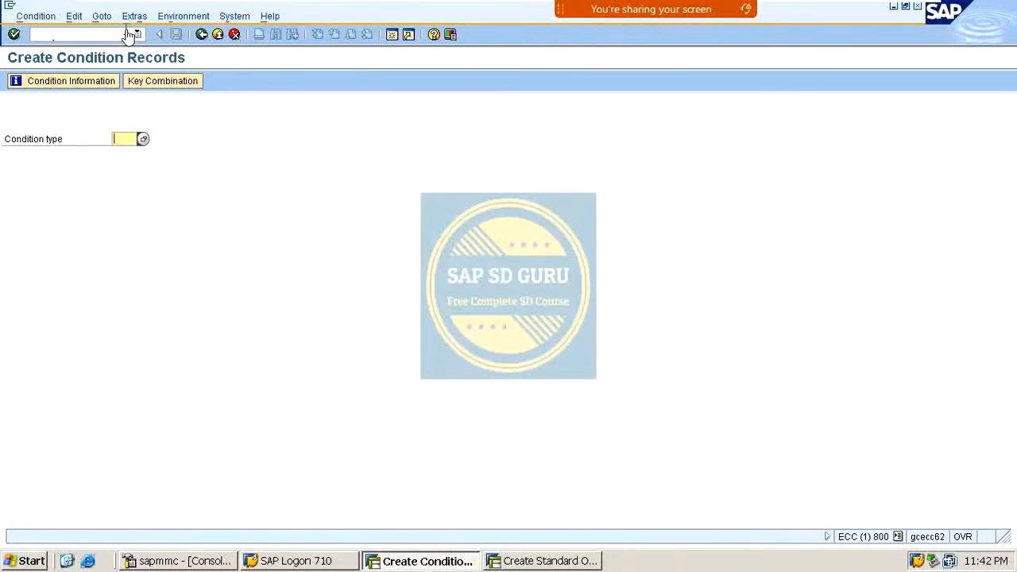
pyautogui.write('mwst')
pyautogui.press('Return')
pyautogui.click(115, 240)
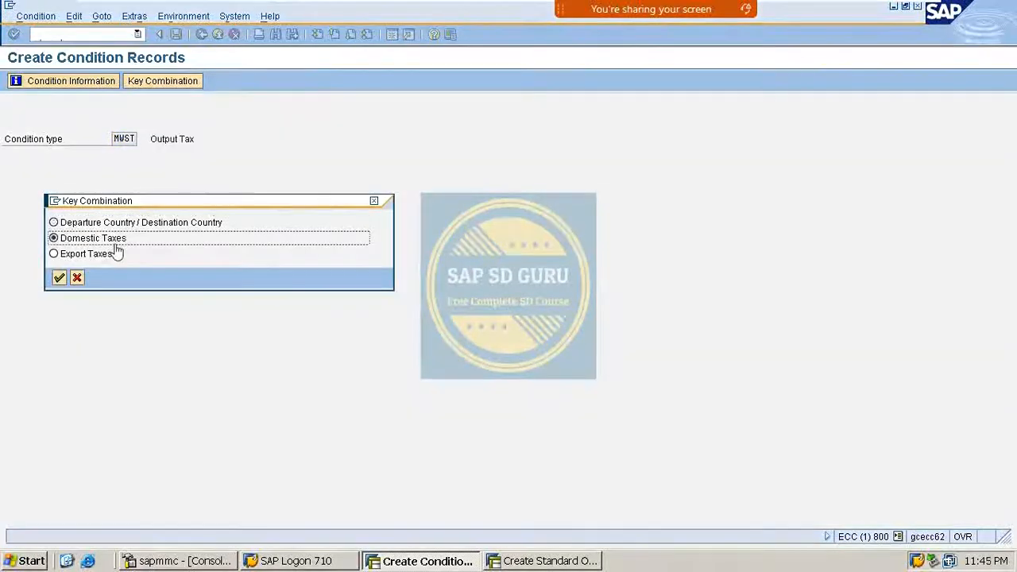
pyautogui.press('Return')
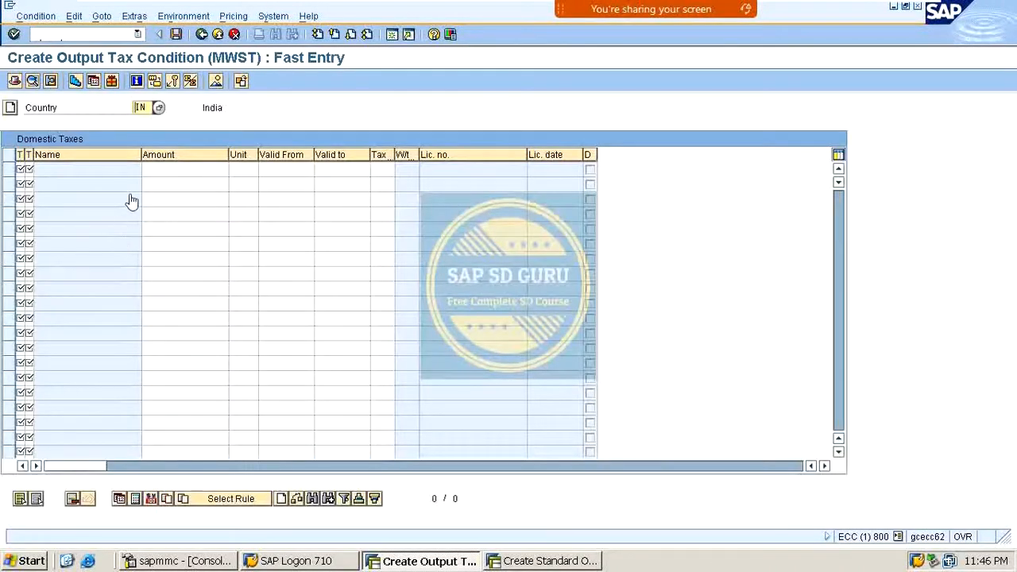
# Step: Enter tax classification 1 for both customer and material in the first domestic tax row for country IN
pyautogui.click(26, 172)
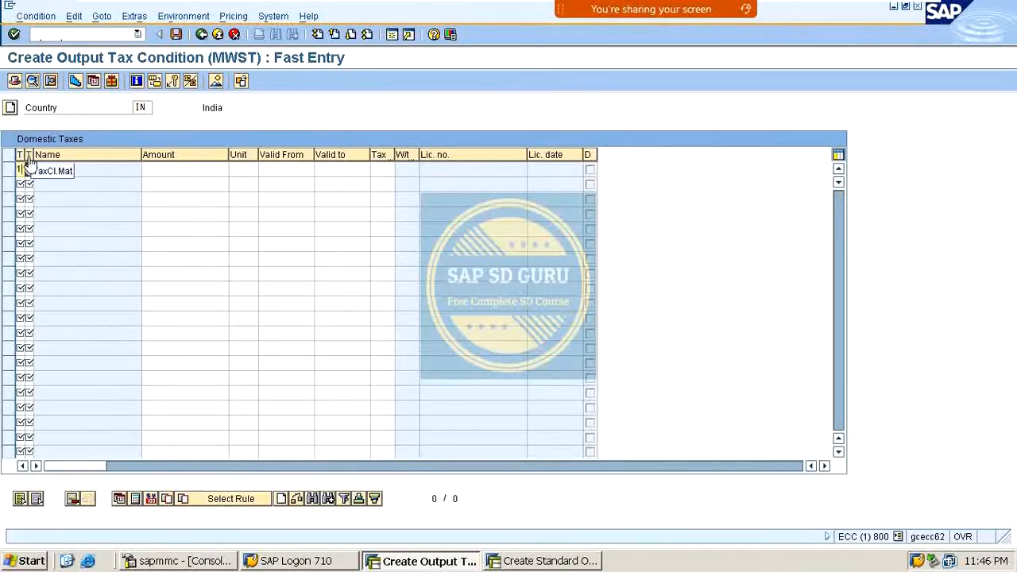
pyautogui.press('Tab')
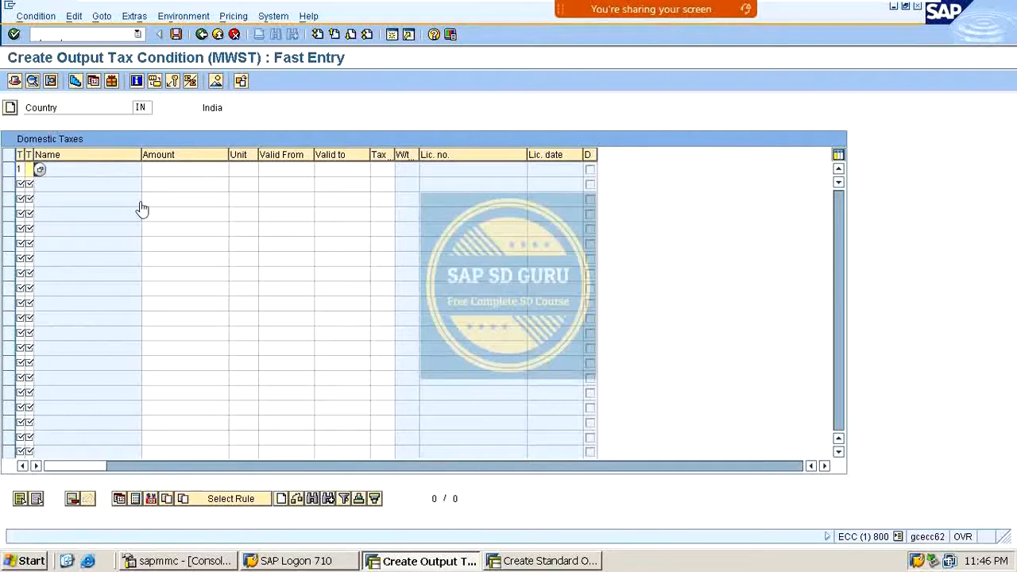
pyautogui.press('Return')
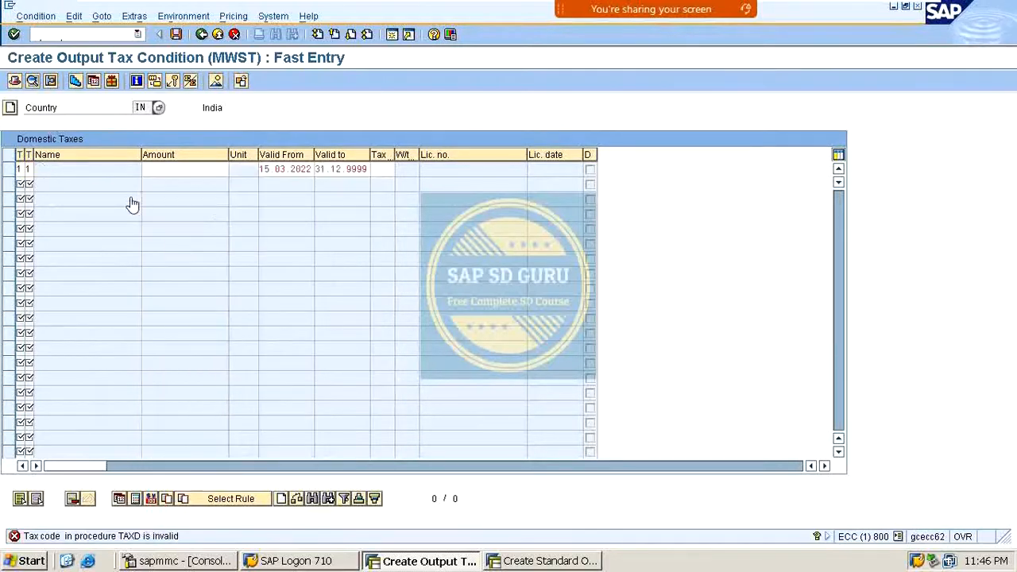
# Step: Set the amount of the domestic tax row to 15, fill in its tax code and save the condition record
pyautogui.click(201, 171)
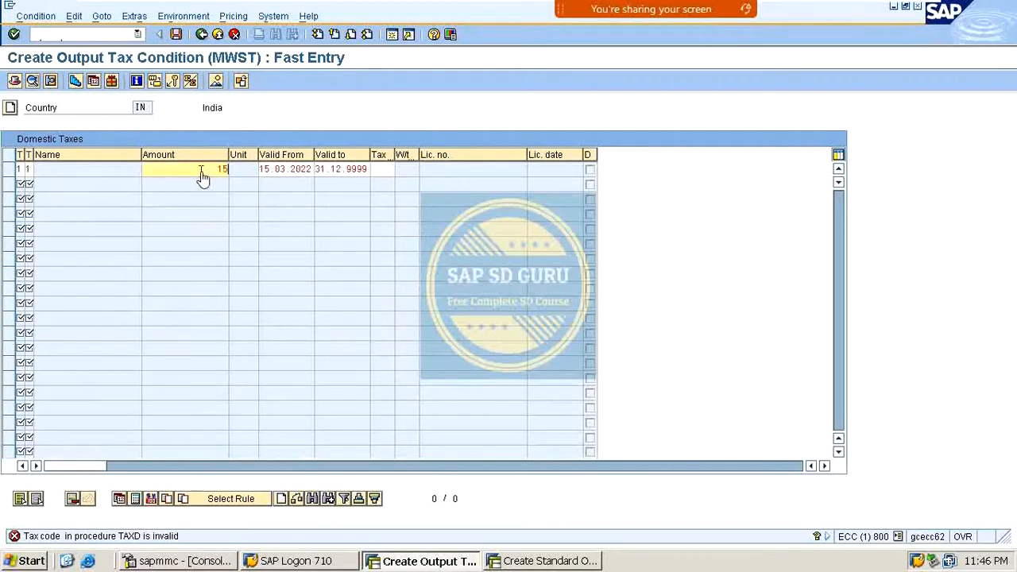
pyautogui.write('15')
pyautogui.press('Return')
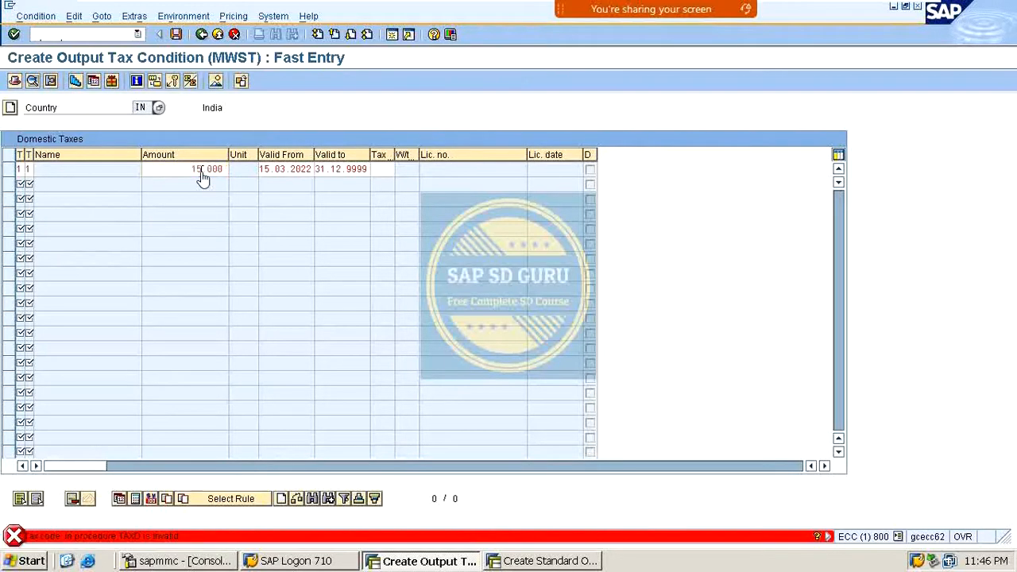
pyautogui.click(382, 171)
pyautogui.press('Return')
pyautogui.hotkey('ctrl', 's')
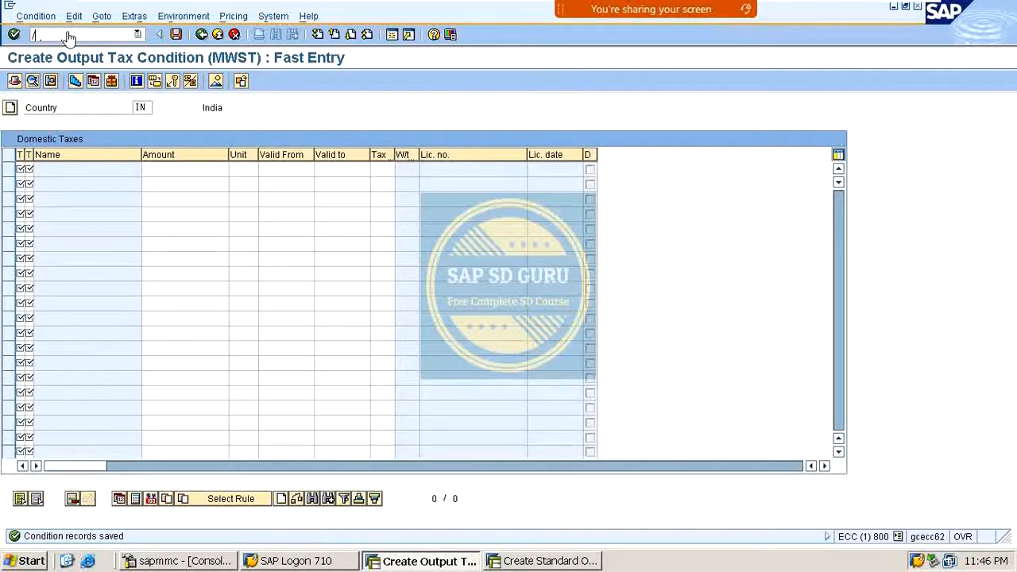
# Step: Start a standard order of type OR in sales area M100 / M1 / M1 and enter the sold-to customer
pyautogui.press('Return')
pyautogui.press('Return')
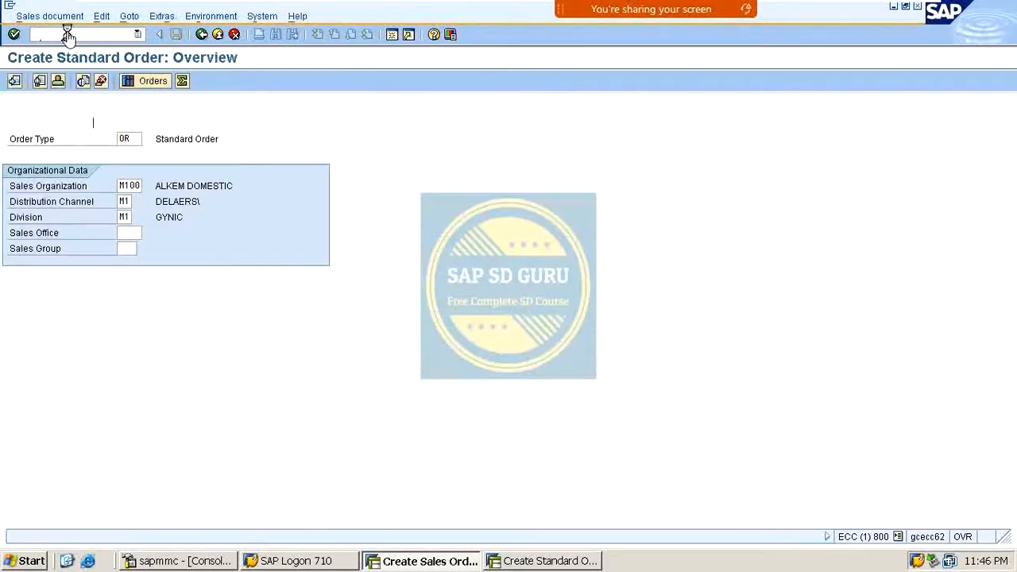
pyautogui.press('Return')
pyautogui.press('Return')
# Step: Add an order item for material vaxine-200 with a quantity of 1
pyautogui.press('space')
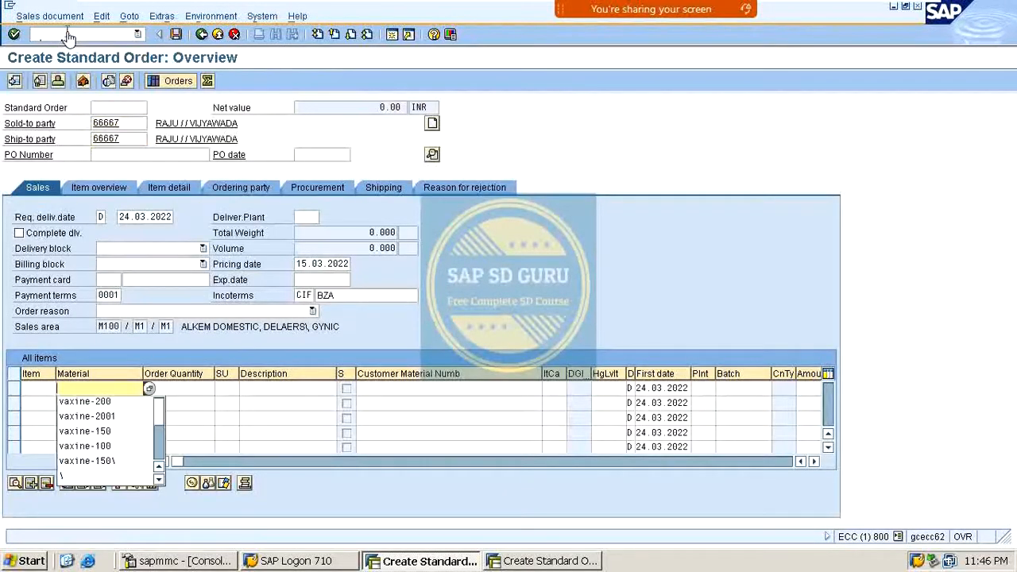
pyautogui.press('Down')
pyautogui.press('Return')
pyautogui.press('Tab')
pyautogui.write('1')
pyautogui.press('Return')
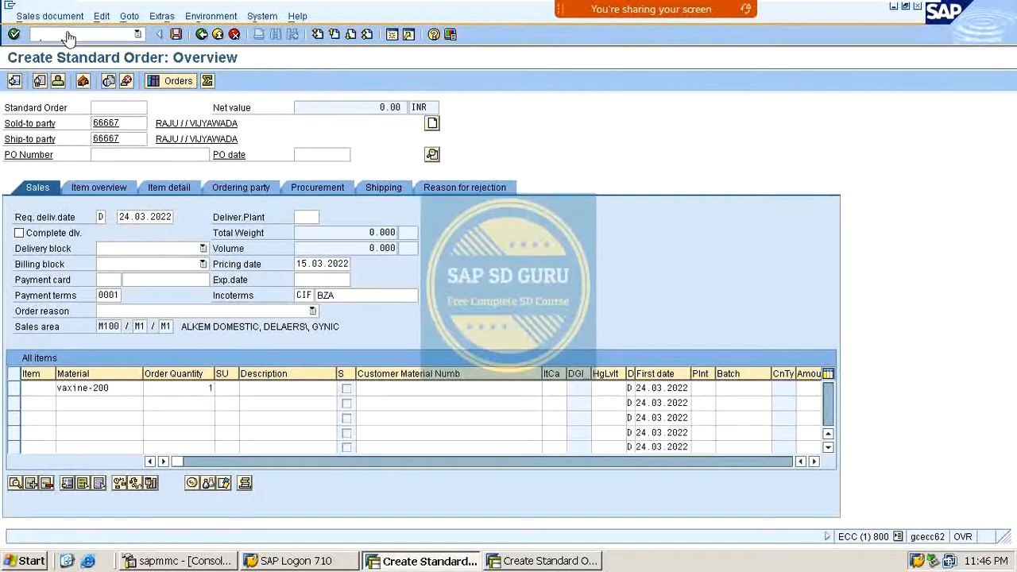
# Step: Open the vaxine-200 item's pricing conditions and examine the MWST Output Tax line, the net value and the tax amount
pyautogui.doubleClick(130, 392)
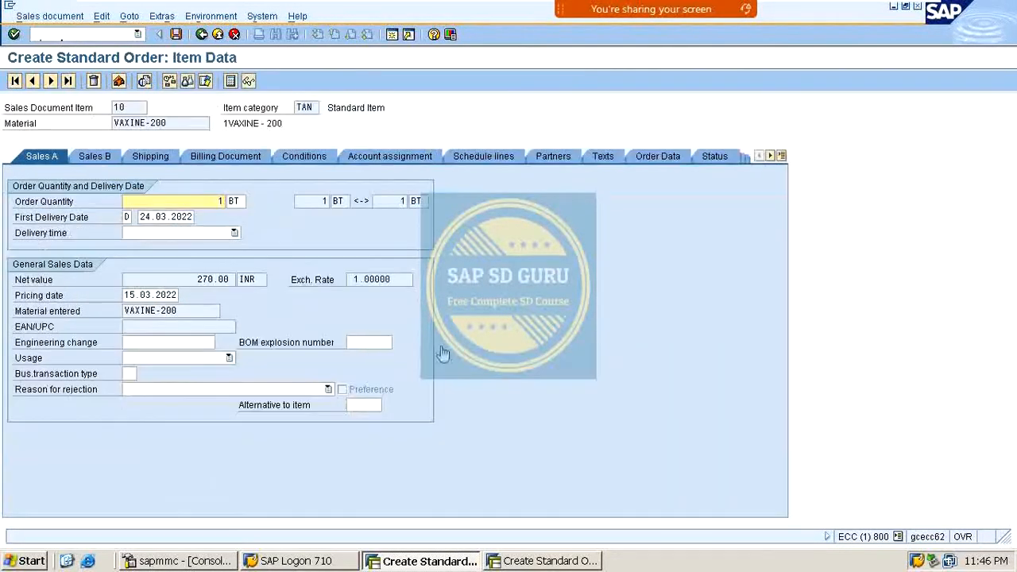
pyautogui.click(318, 159)
pyautogui.scroll(-2, 159, 318)
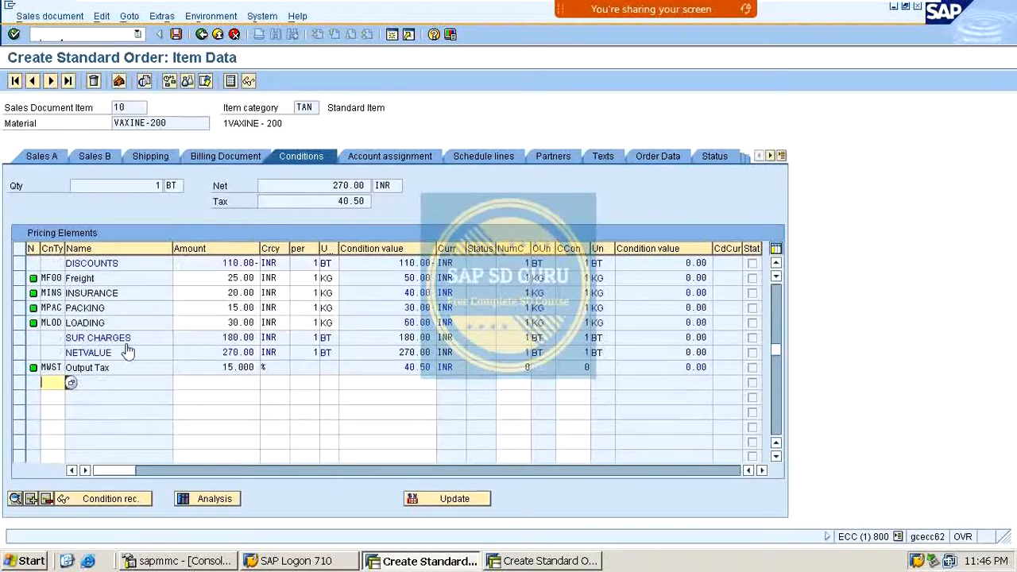
pyautogui.moveTo(125, 372); pyautogui.dragTo(23, 367)
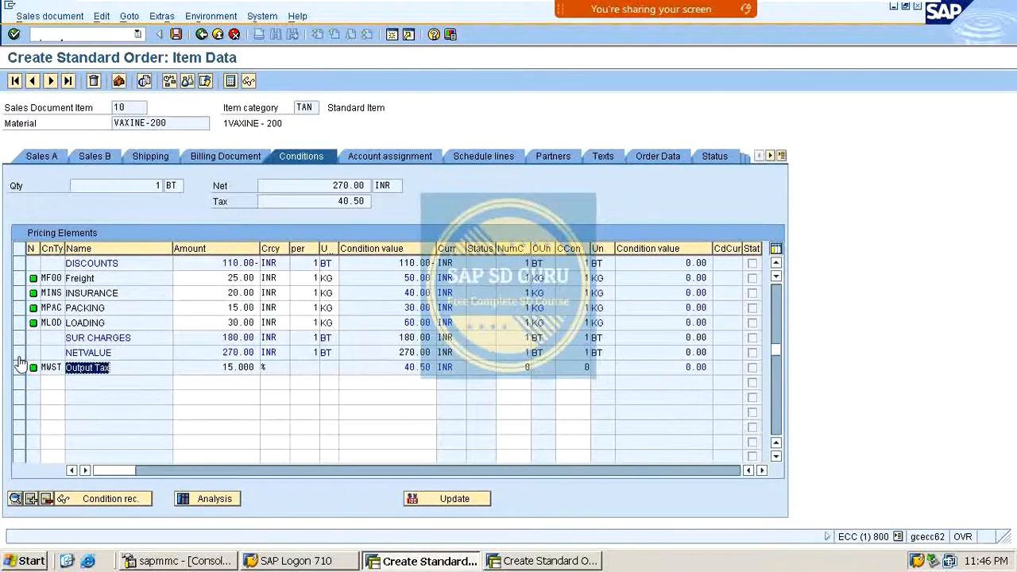
pyautogui.scroll(2, 263, 403)
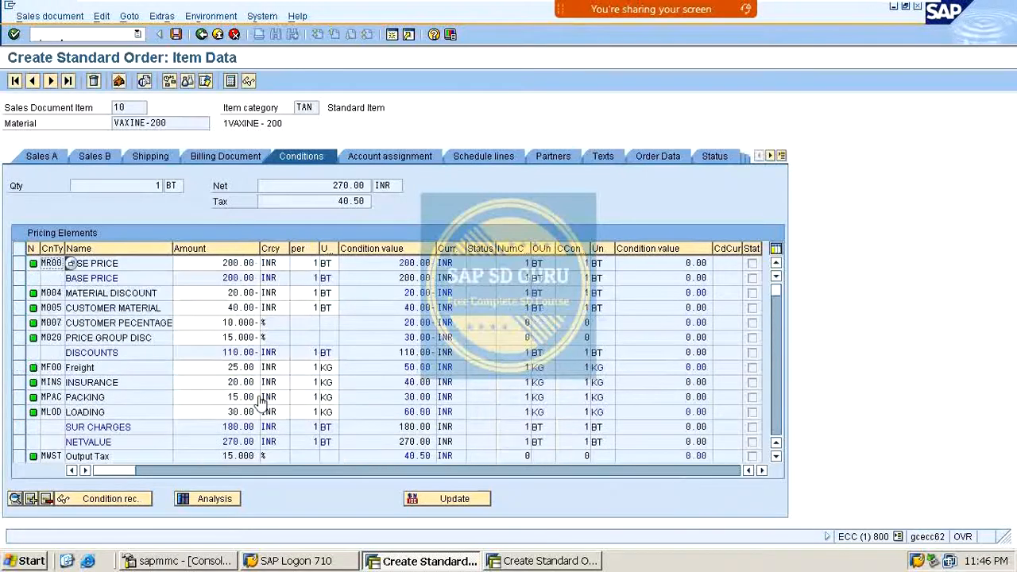
pyautogui.scroll(-2, 234, 402)
pyautogui.moveTo(219, 369); pyautogui.dragTo(294, 391)
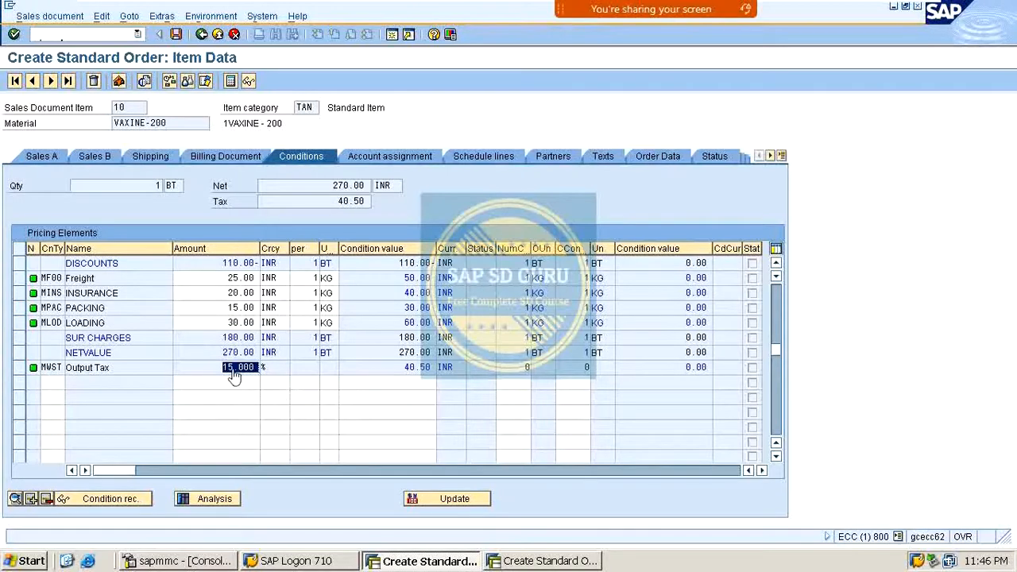
pyautogui.doubleClick(330, 203)
pyautogui.click(312, 188)
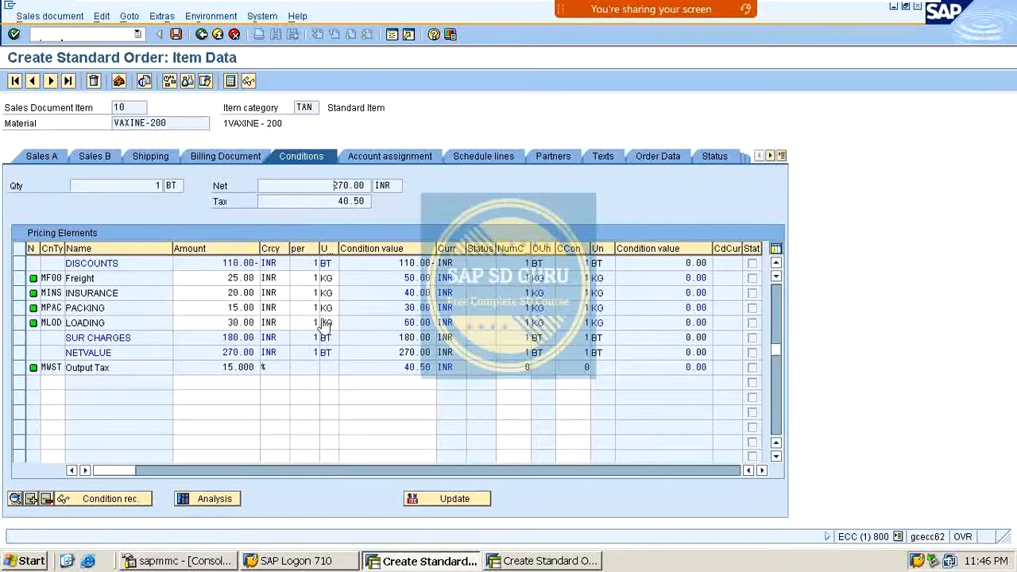
# Step: Switch to Calculator and divide the tax rate of 15 by 100
pyautogui.press('super+r')
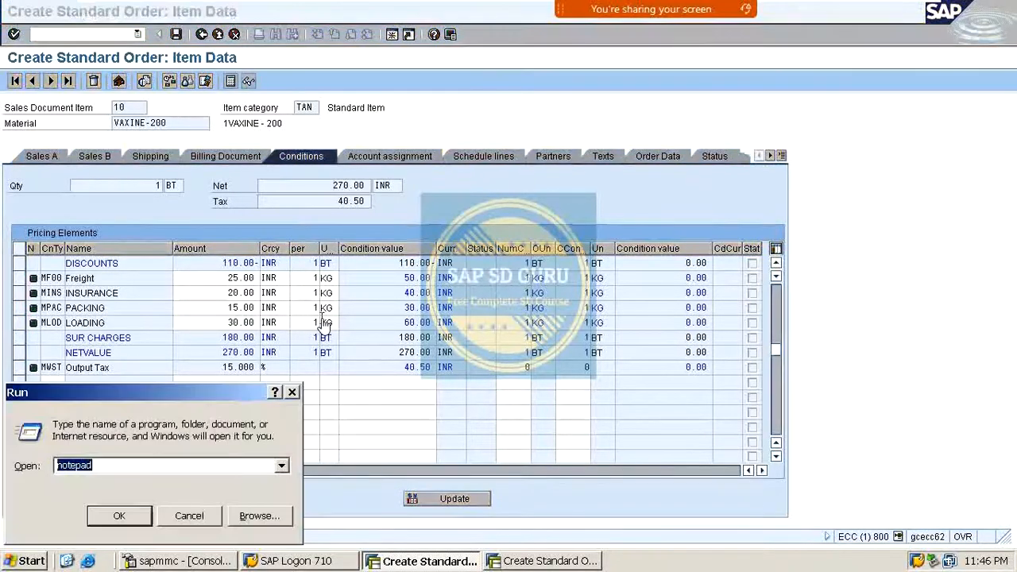
pyautogui.write('calc')
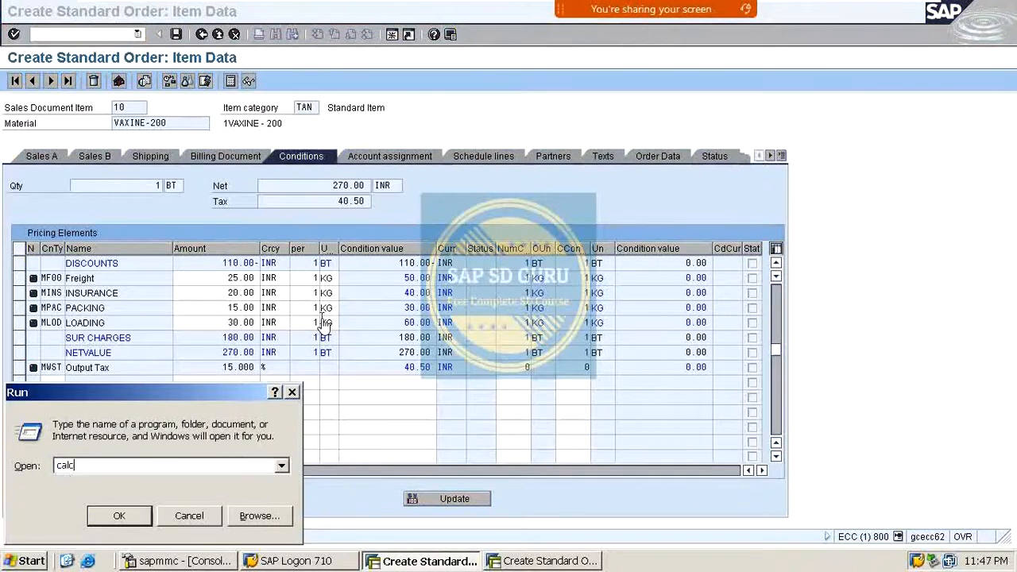
pyautogui.press('Return')
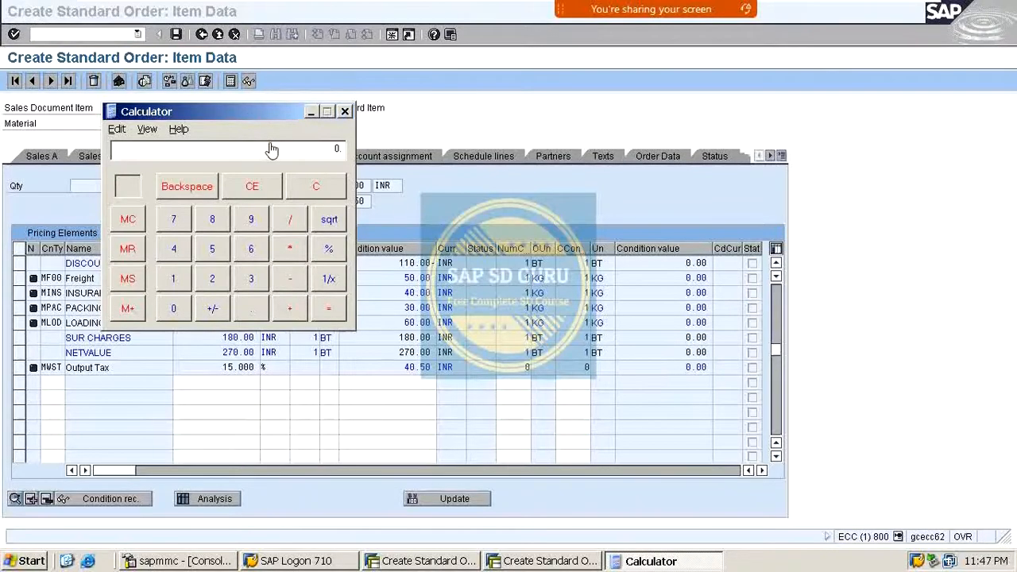
pyautogui.click(180, 279)
pyautogui.click(212, 249)
pyautogui.click(282, 222)
pyautogui.click(181, 279)
pyautogui.click(187, 307)
pyautogui.click(187, 308)
# Step: Multiply the quotient by the item's net value of 270 to check the output tax
pyautogui.click(291, 255)
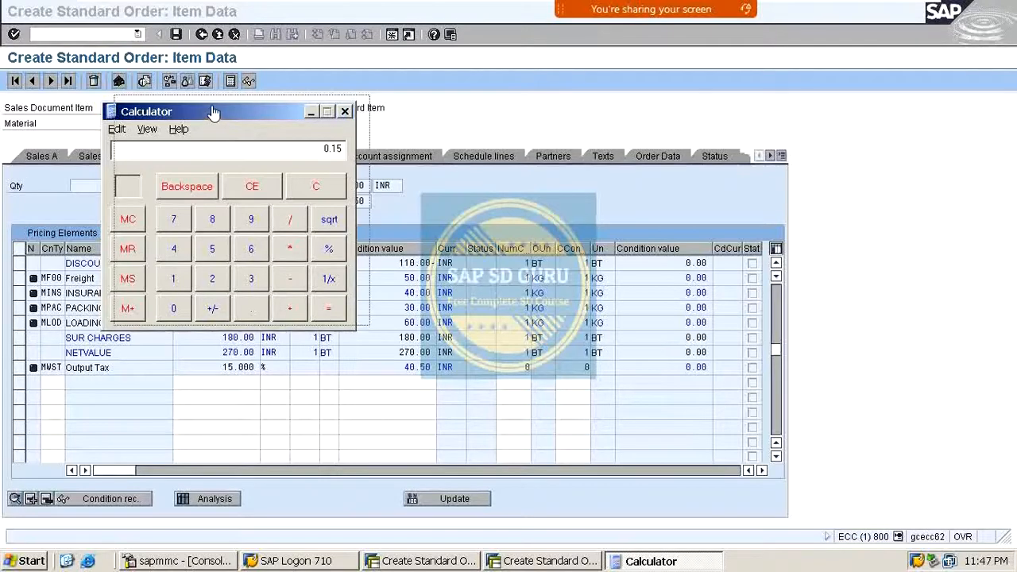
pyautogui.moveTo(200, 119); pyautogui.dragTo(646, 167)
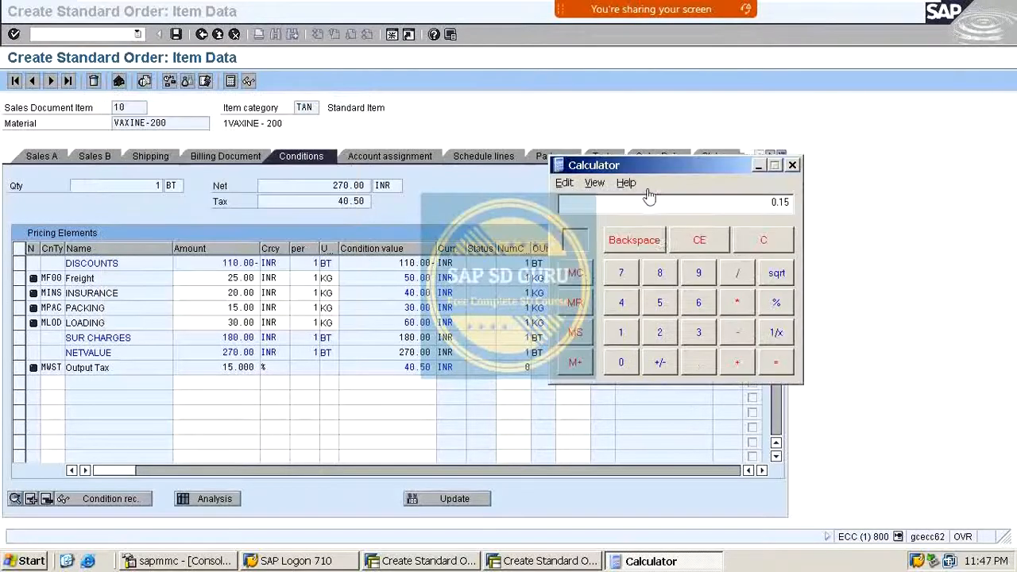
pyautogui.click(658, 334)
pyautogui.click(620, 276)
pyautogui.click(620, 367)
pyautogui.click(774, 363)
# Step: Return to the order item in SAP and compare its tax amount with the MWST line of the pricing elements
pyautogui.doubleClick(342, 205)
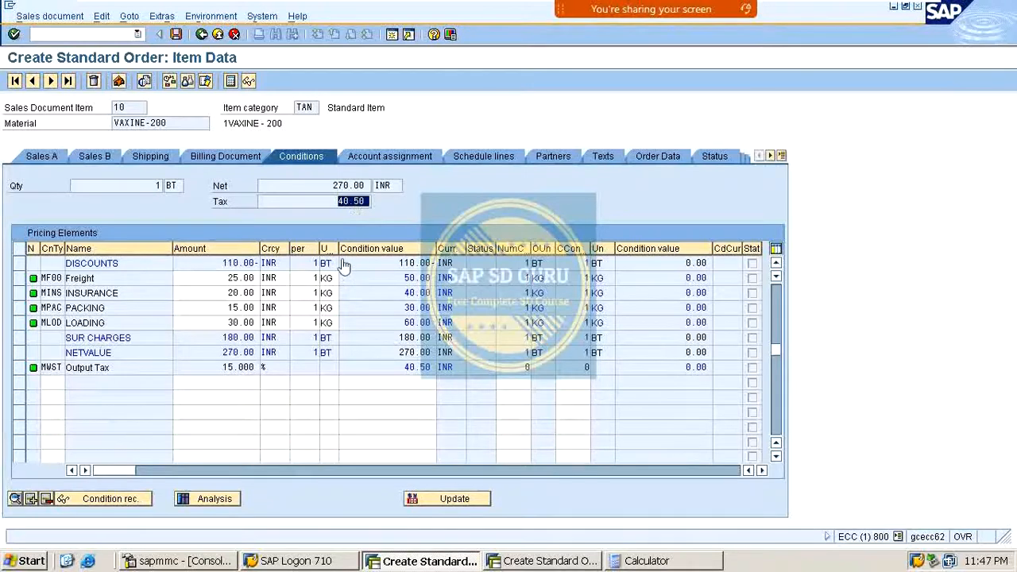
pyautogui.scroll(2, 280, 310)
pyautogui.scroll(-3, 503, 441)
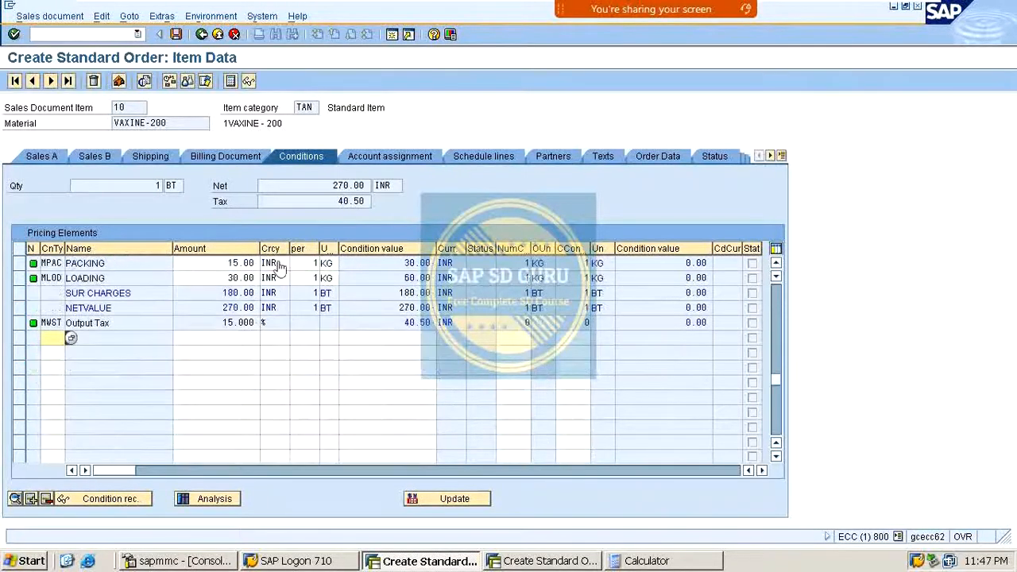
pyautogui.moveTo(296, 206); pyautogui.dragTo(375, 212)
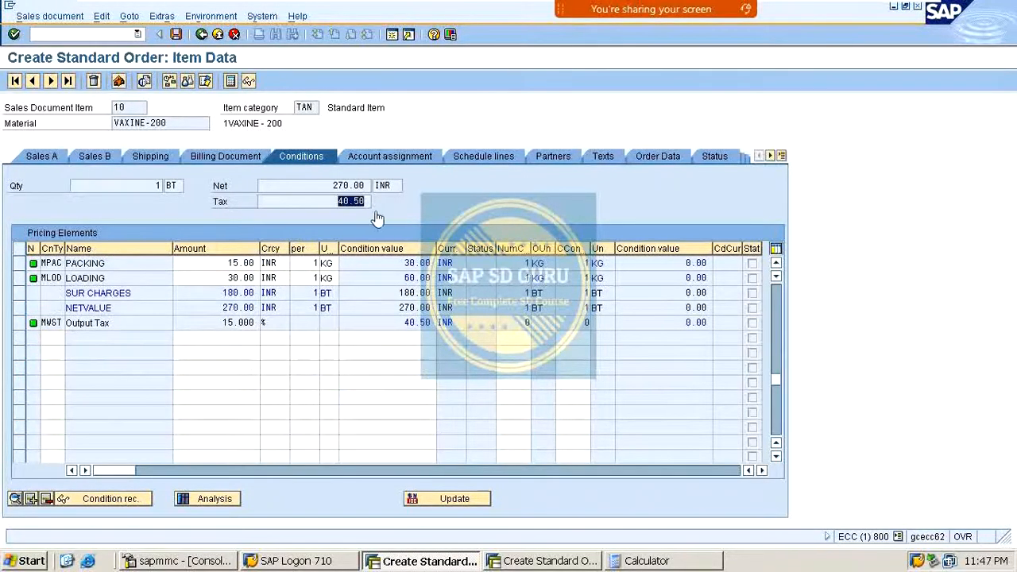
pyautogui.click(221, 201)
pyautogui.moveTo(341, 204); pyautogui.dragTo(373, 205)
pyautogui.click(337, 205)
pyautogui.moveTo(347, 204); pyautogui.dragTo(404, 207)
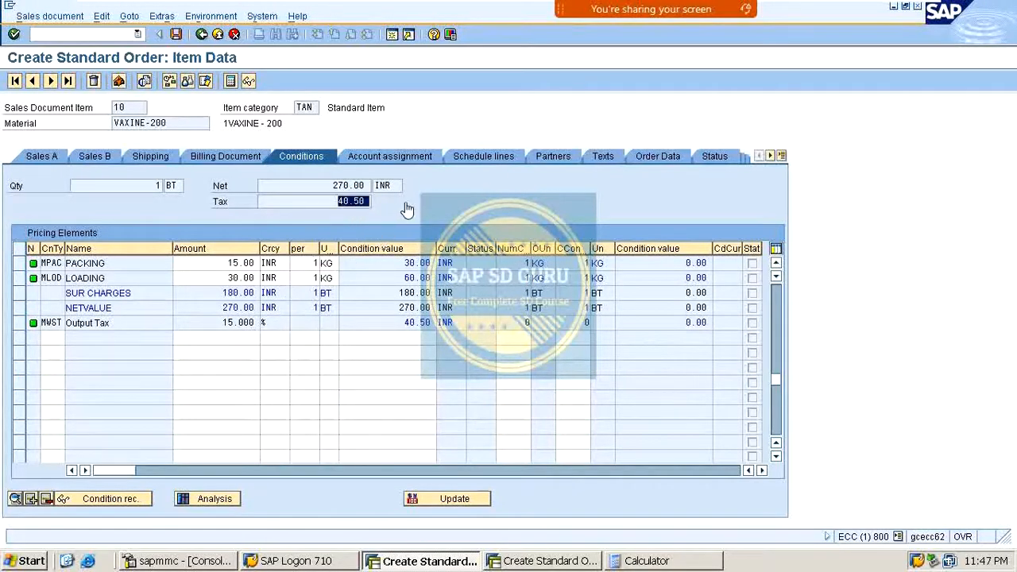